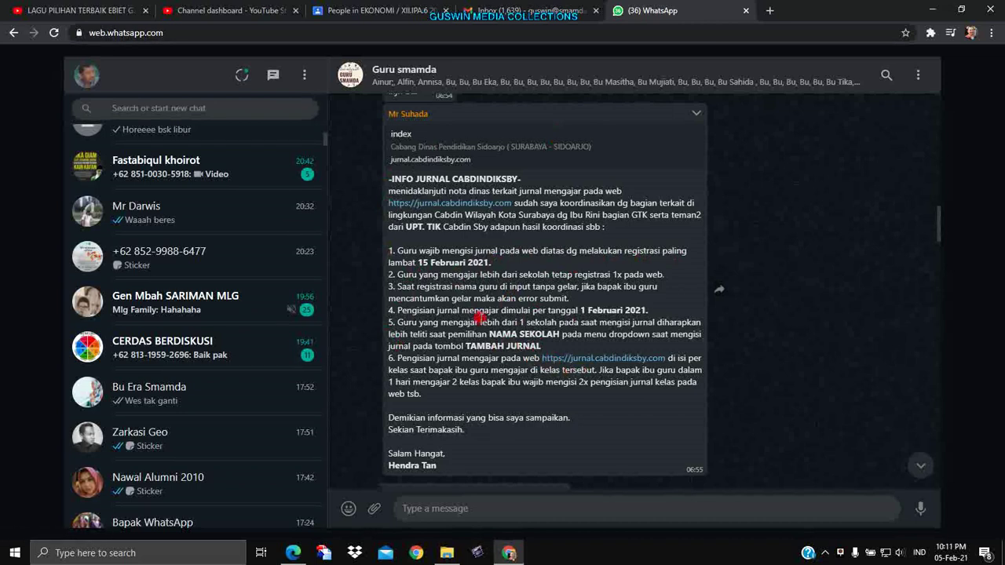
Open the jurnal.cabdindiksby.com link from the group message and log out of the account that is signed in there.
drag(411, 266, 493, 264)
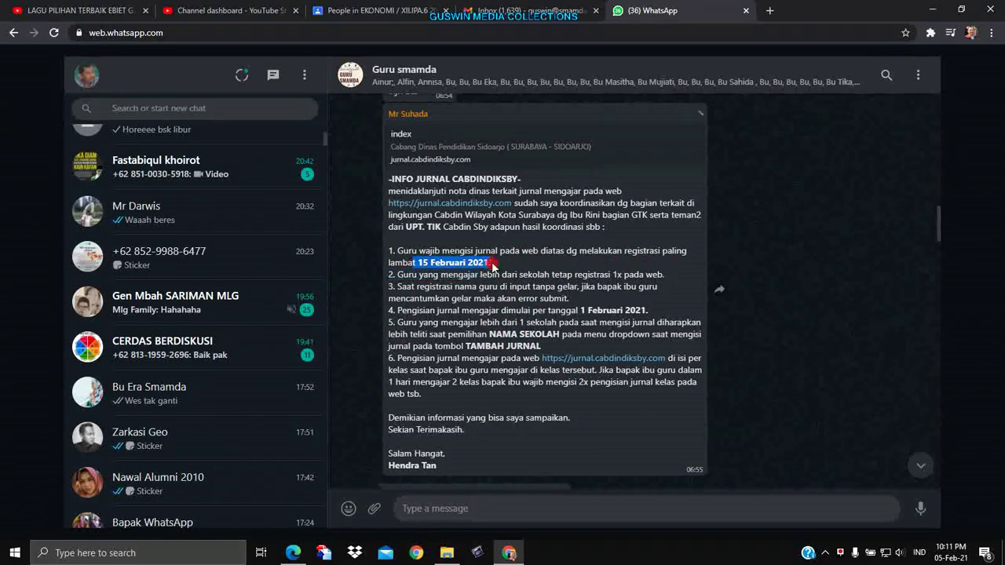
click(595, 365)
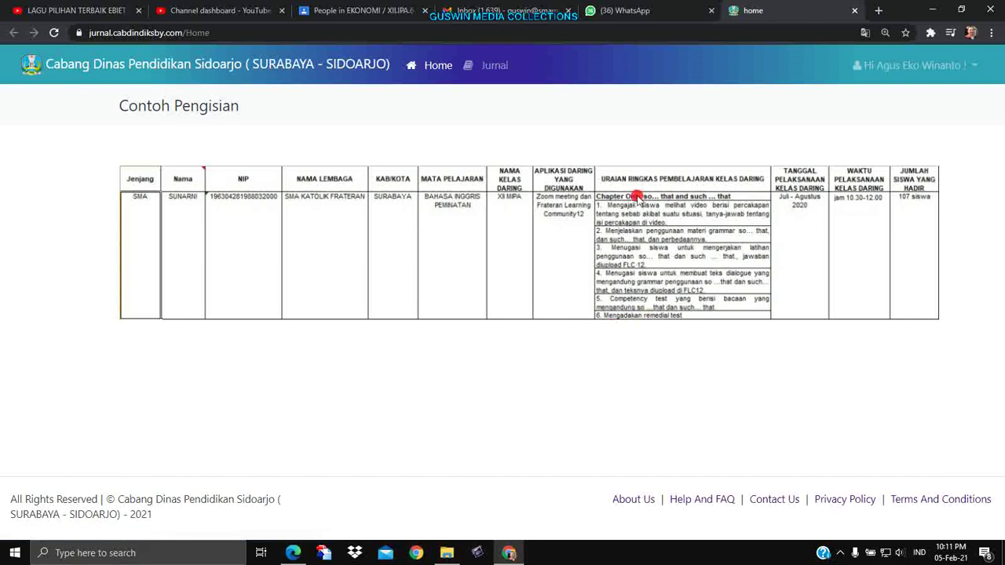
click(974, 66)
click(891, 116)
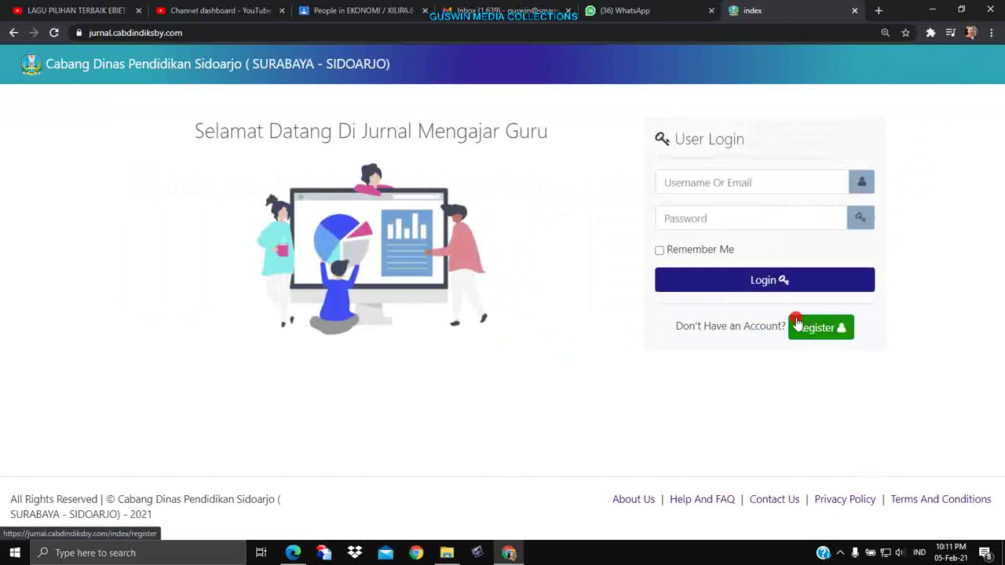
Log in to the teaching journal site with the account e-mail and the account password.
click(710, 217)
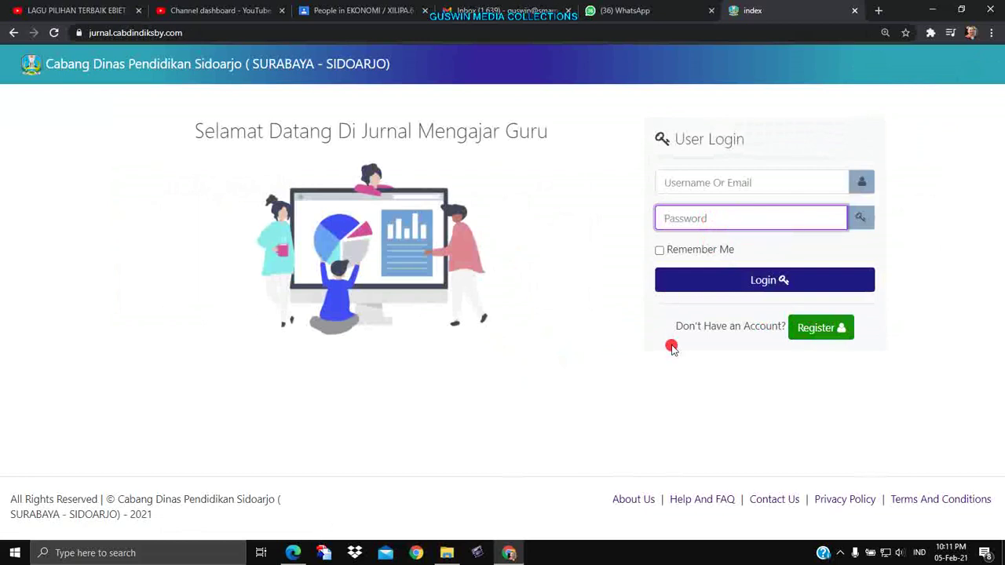
click(701, 184)
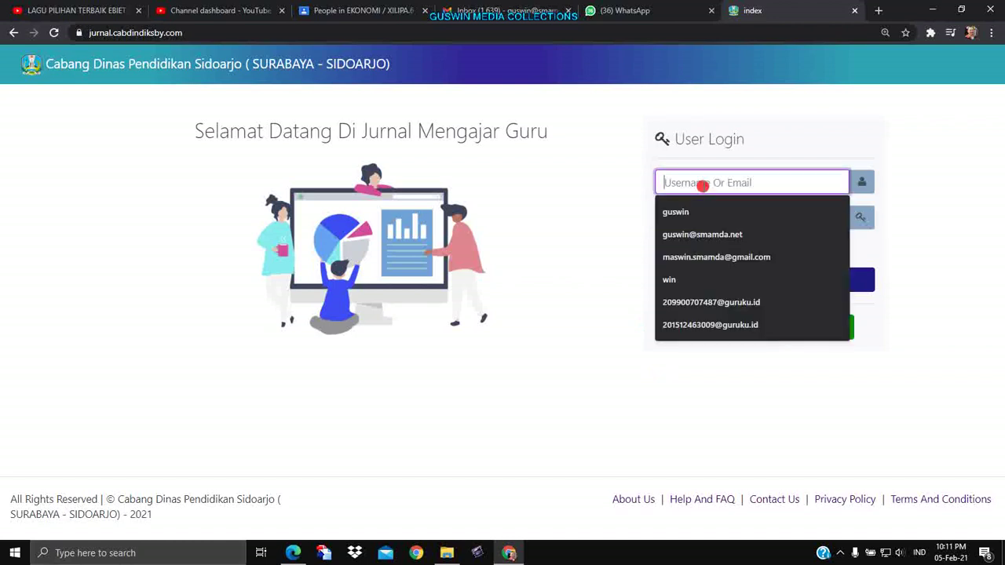
click(701, 233)
click(702, 223)
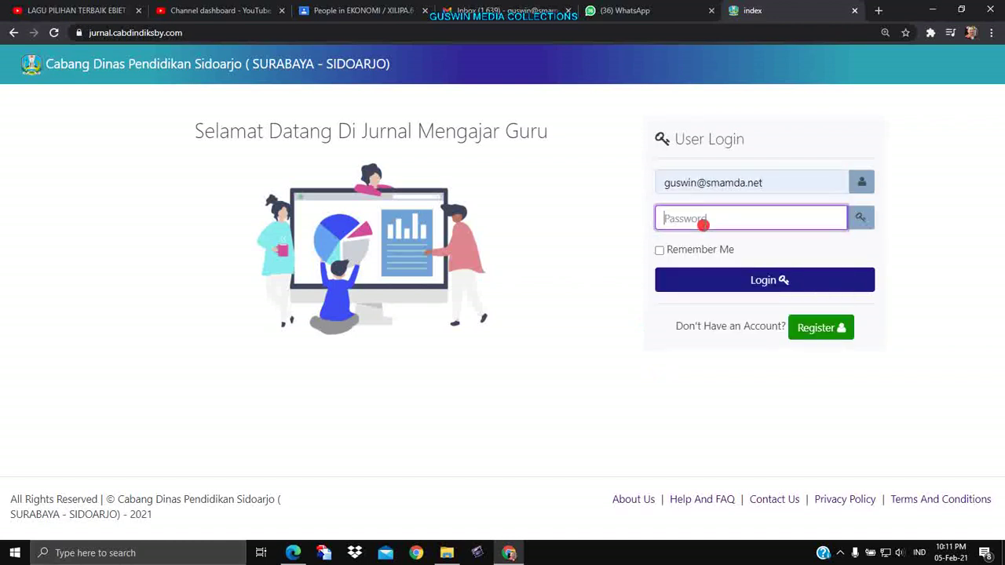
text(*)
key(Return)
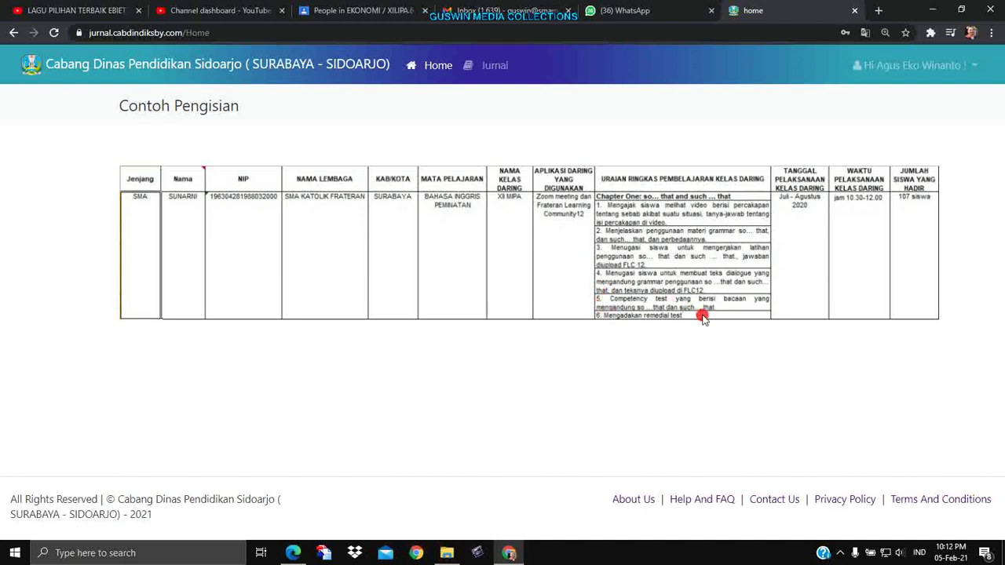
Open the Jurnal list and look through the recorded teaching entries, glancing at the add-entry form along the way.
click(491, 66)
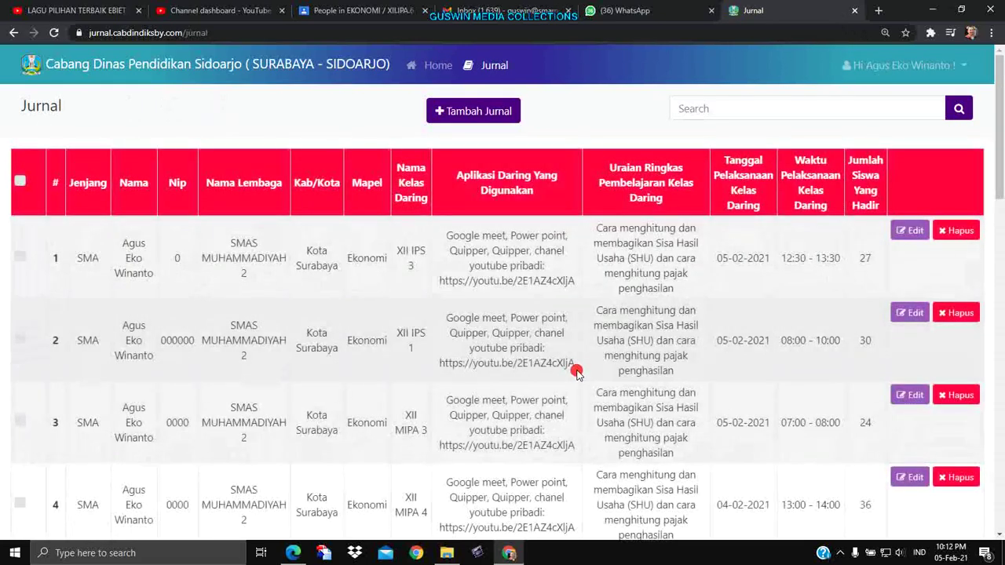
scroll(570, 364, down, 15)
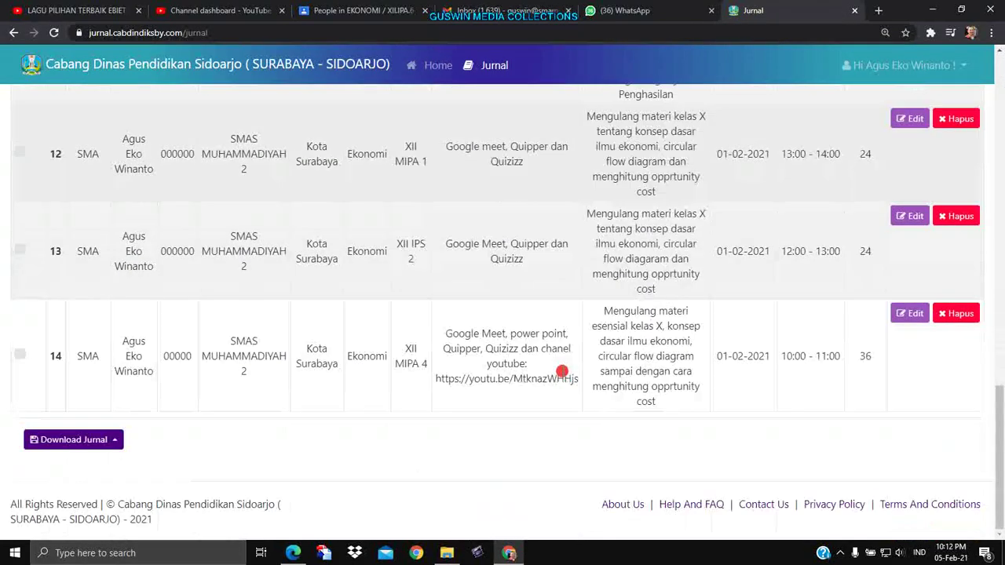
scroll(548, 384, up, 15)
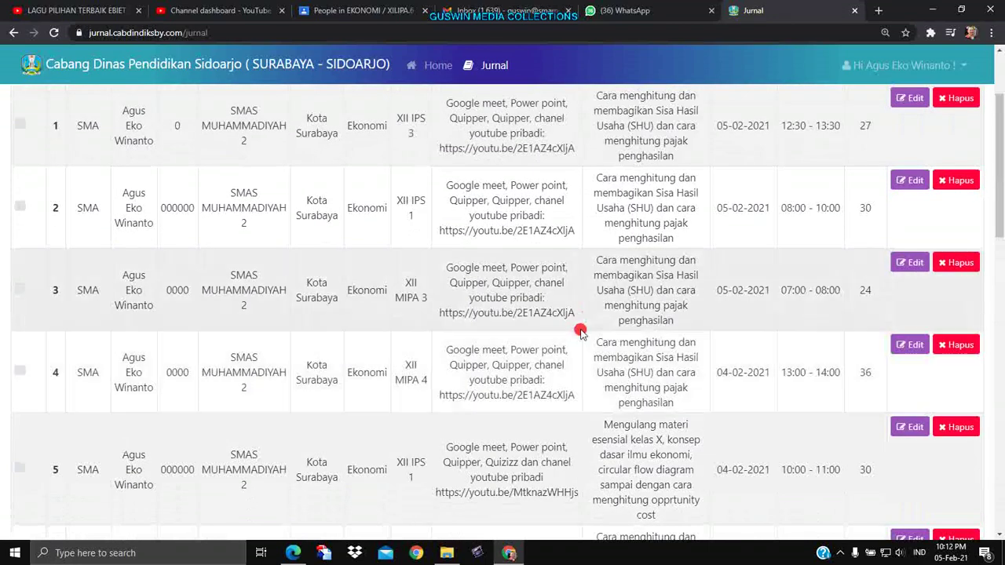
click(444, 111)
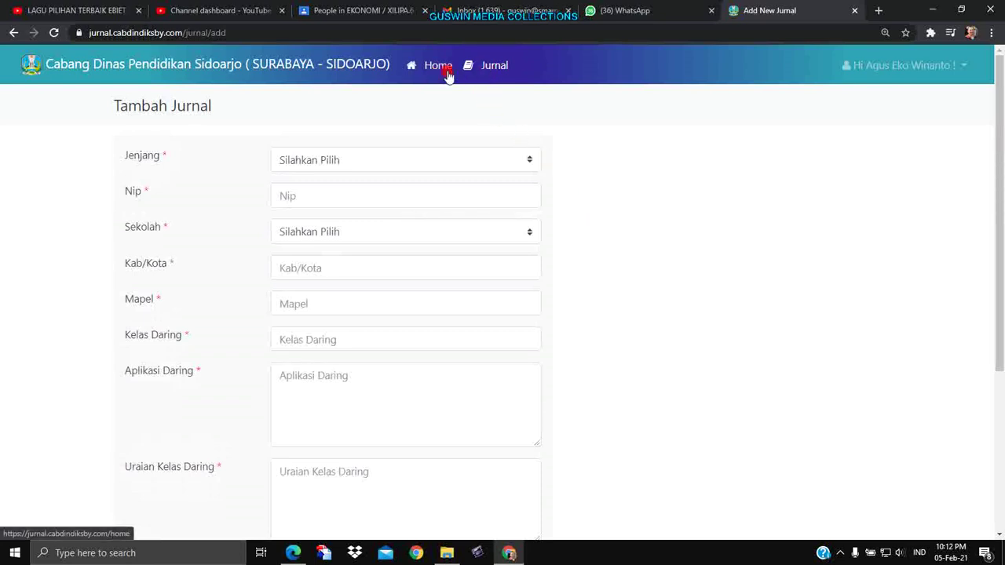
click(493, 66)
scroll(501, 286, down, 5)
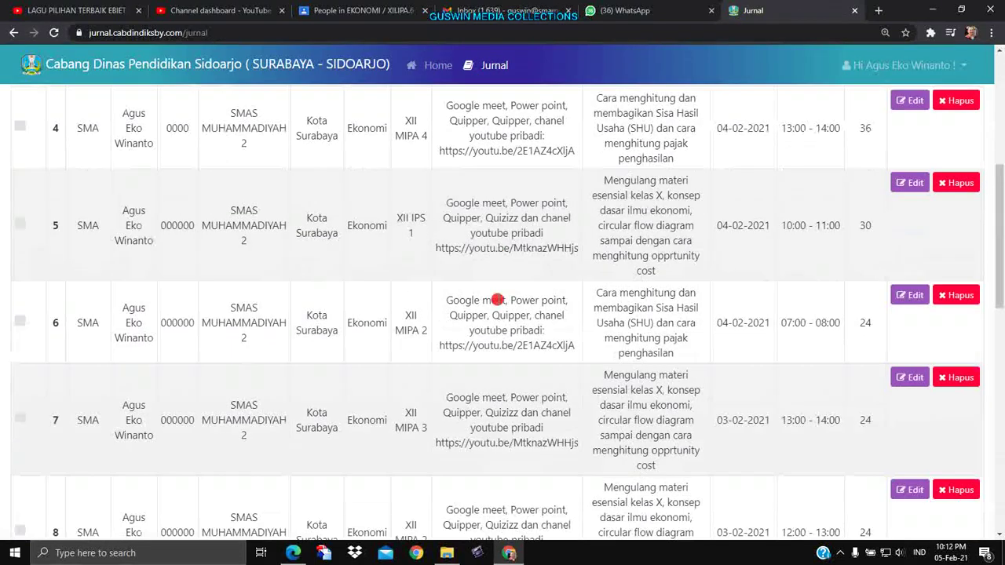
scroll(496, 299, up, 5)
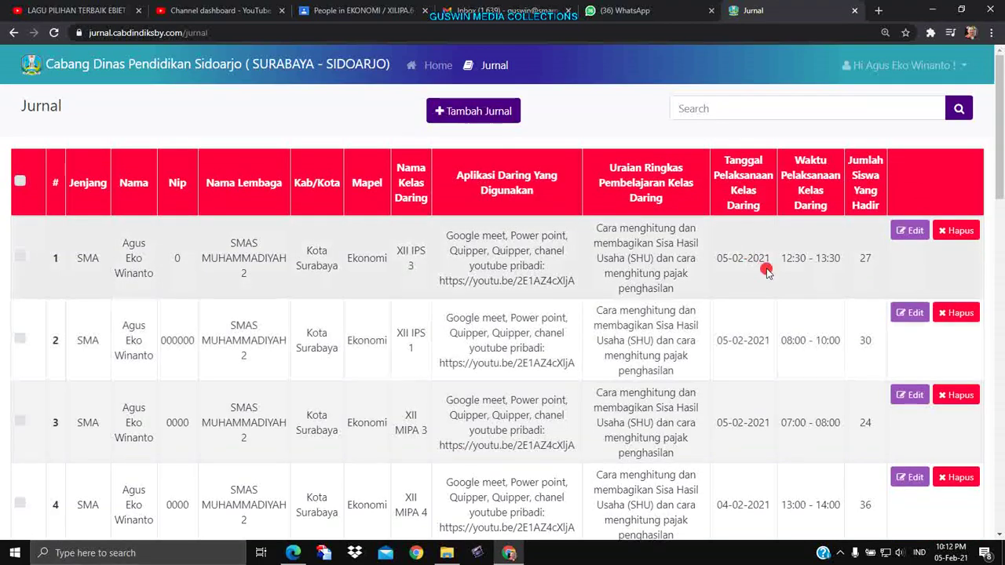
scroll(903, 361, down, 2)
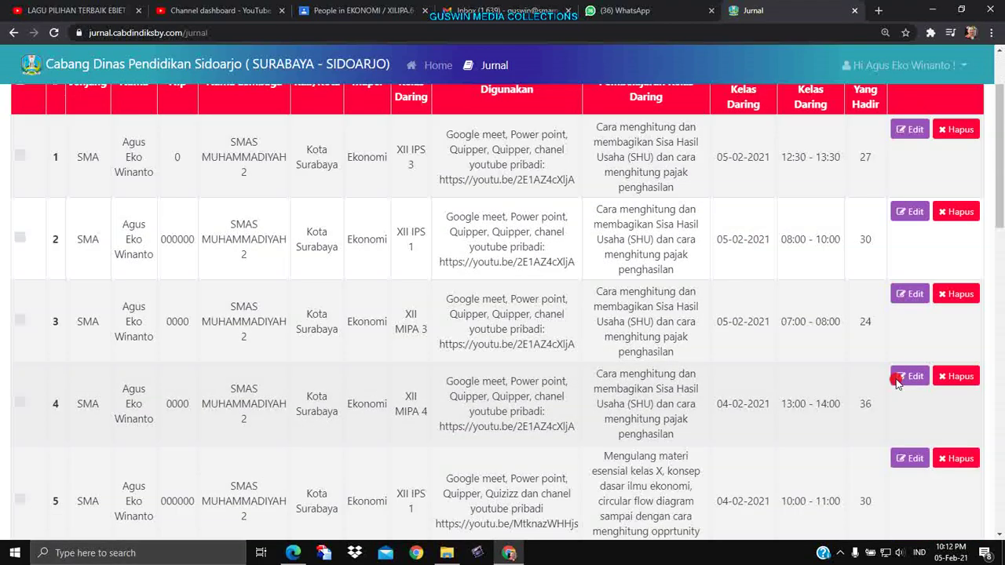
scroll(895, 380, down, 10)
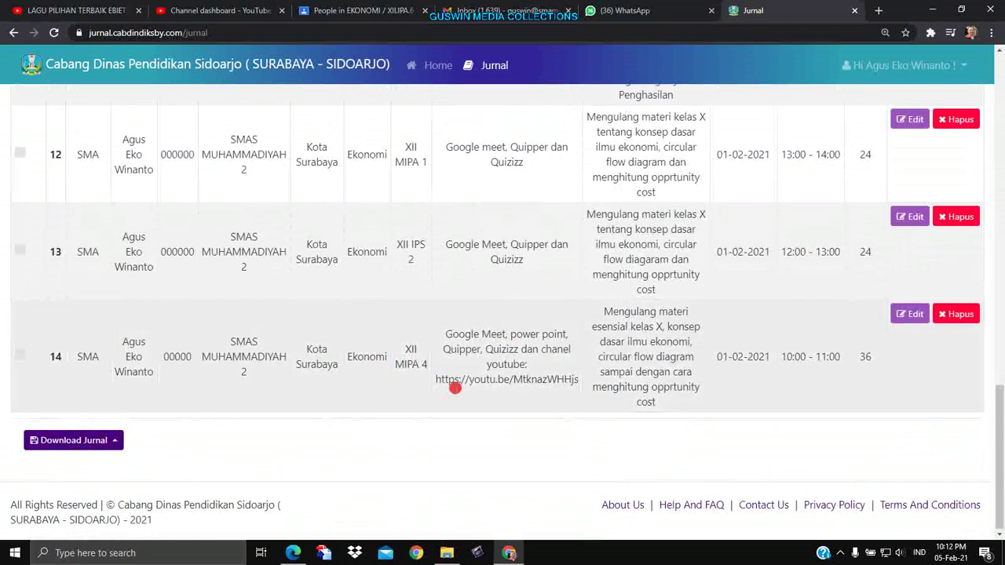
scroll(455, 388, up, 7)
click(487, 65)
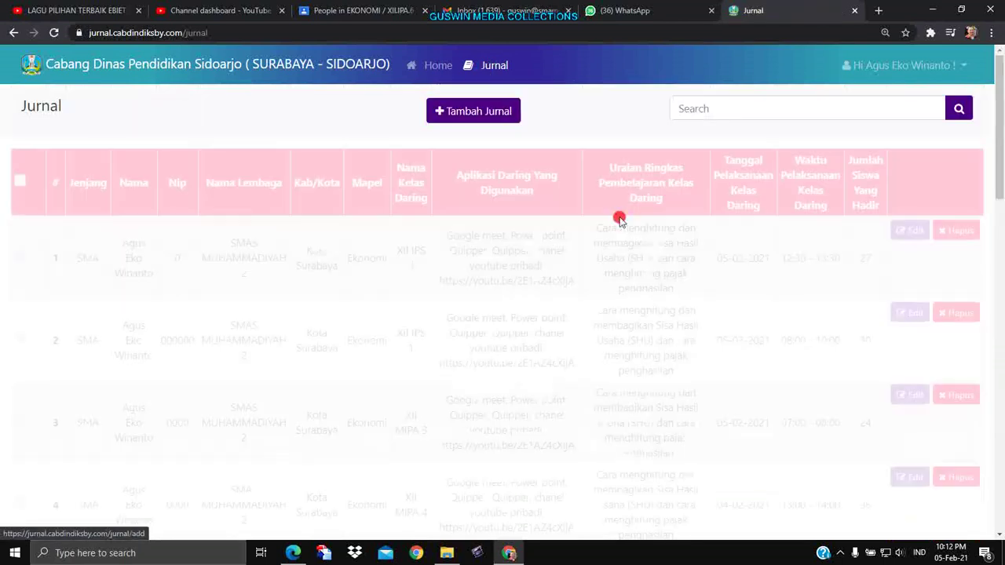
Start a new journal entry with Jenjang set to SMA and Nip set to 0.
click(440, 110)
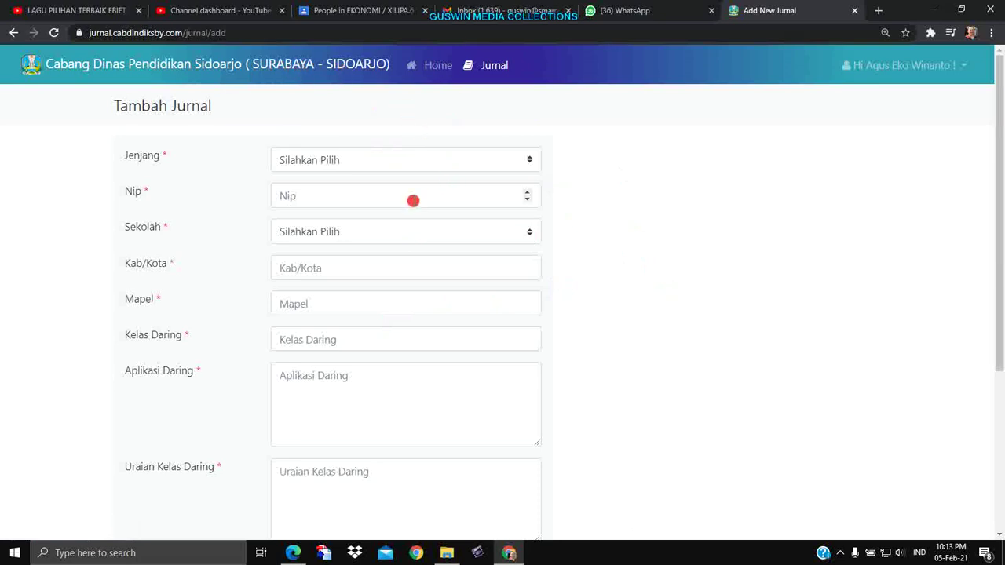
click(510, 161)
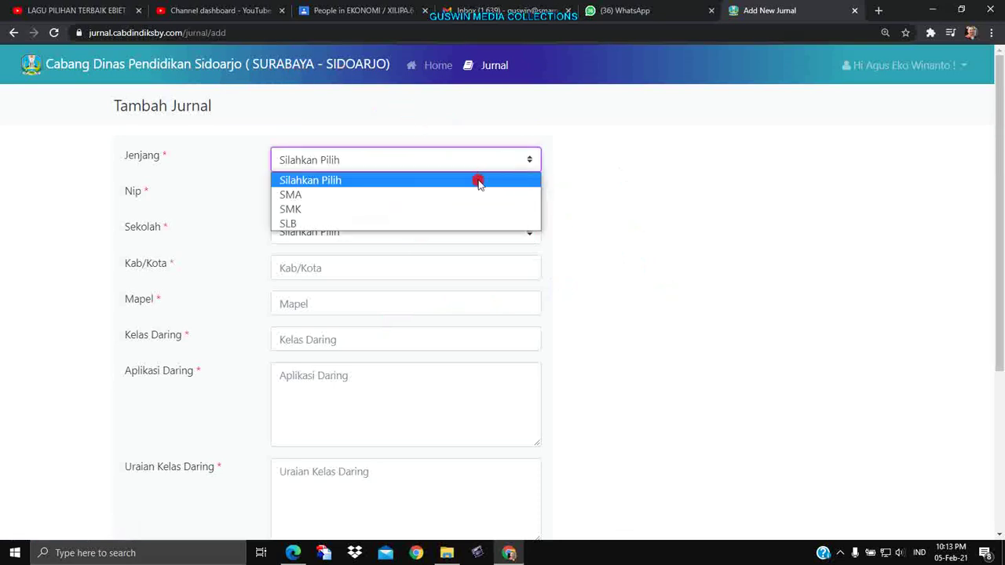
click(307, 198)
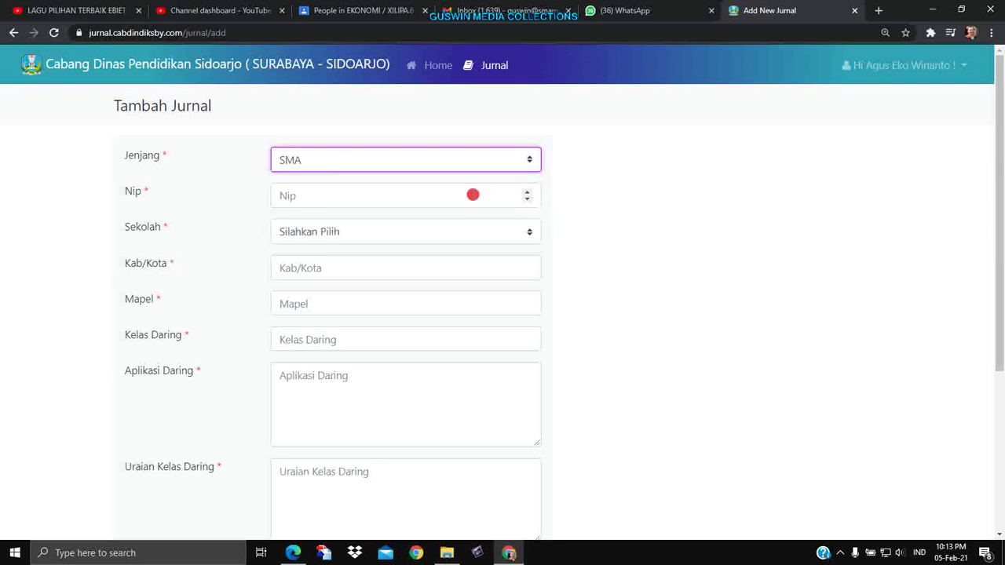
click(526, 193)
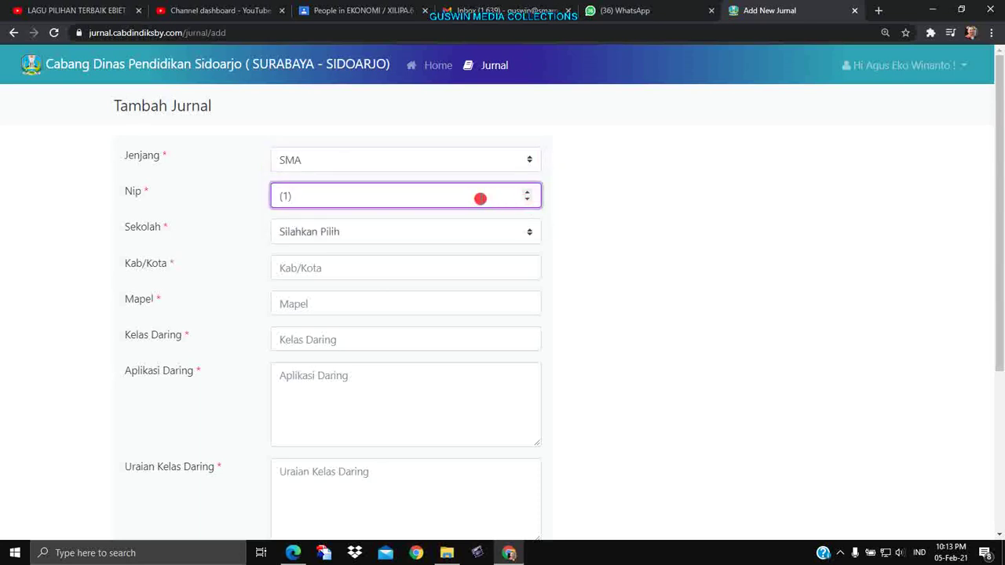
click(526, 199)
Choose SMAS MUHAMMADIYAH 2 as the Sekolah for the new journal entry.
click(475, 234)
scroll(439, 280, down, 20)
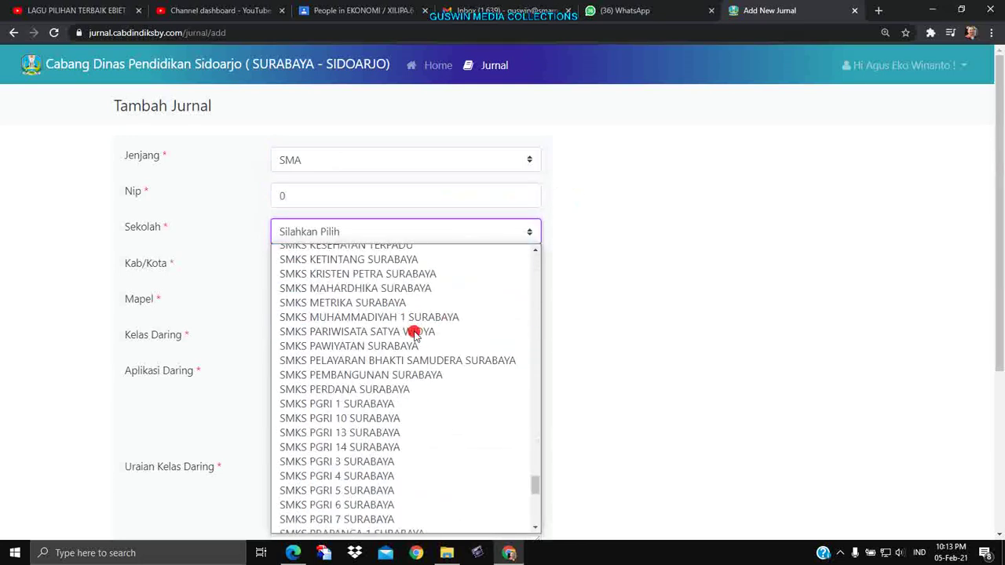
scroll(413, 333, down, 10)
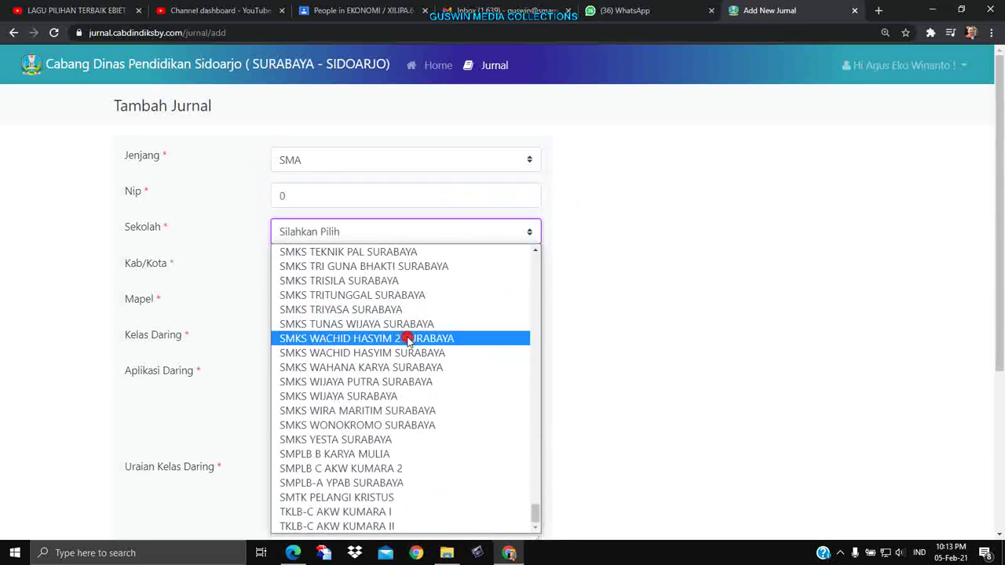
scroll(407, 339, up, 20)
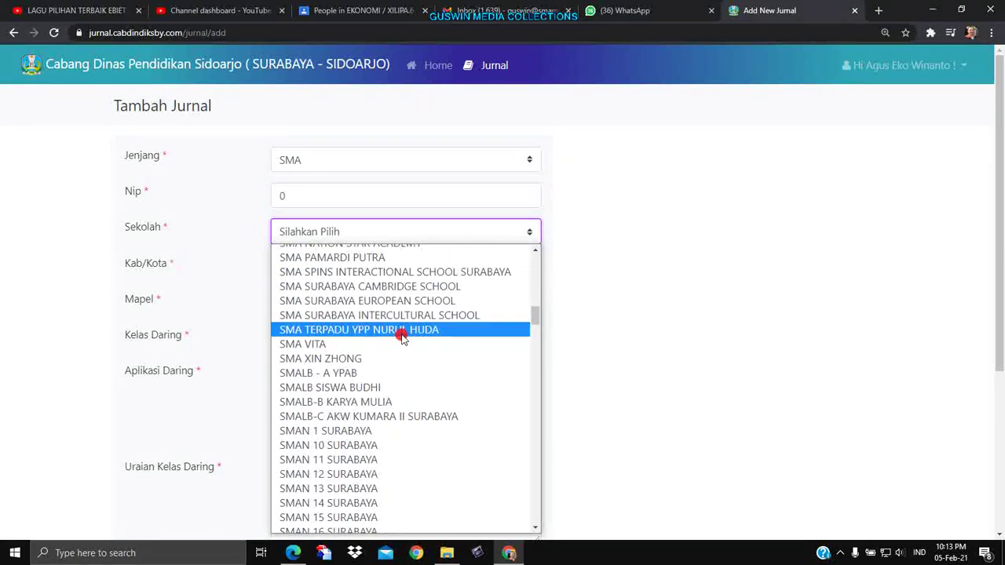
scroll(402, 338, up, 3)
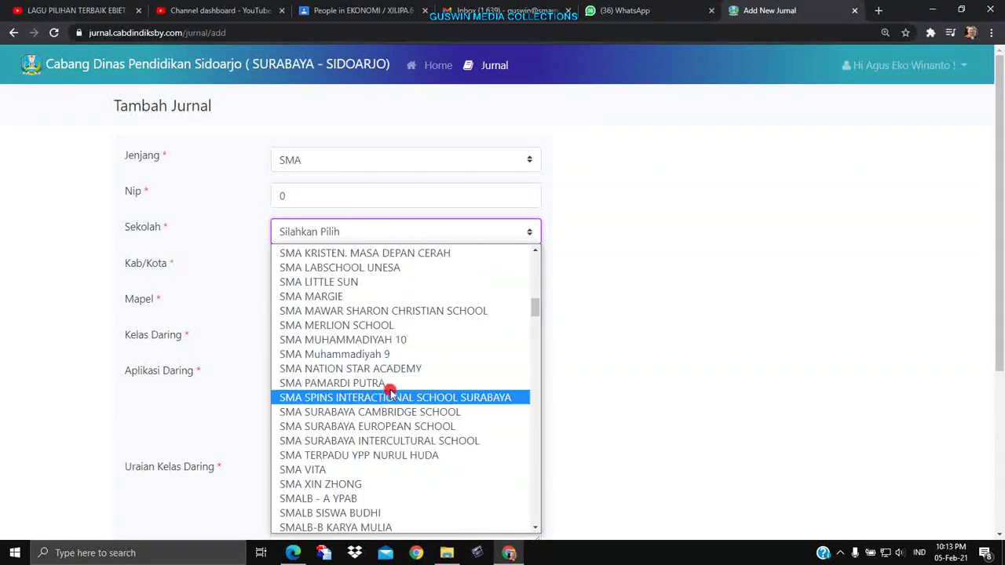
scroll(371, 414, down, 13)
scroll(369, 418, up, 6)
scroll(373, 389, down, 20)
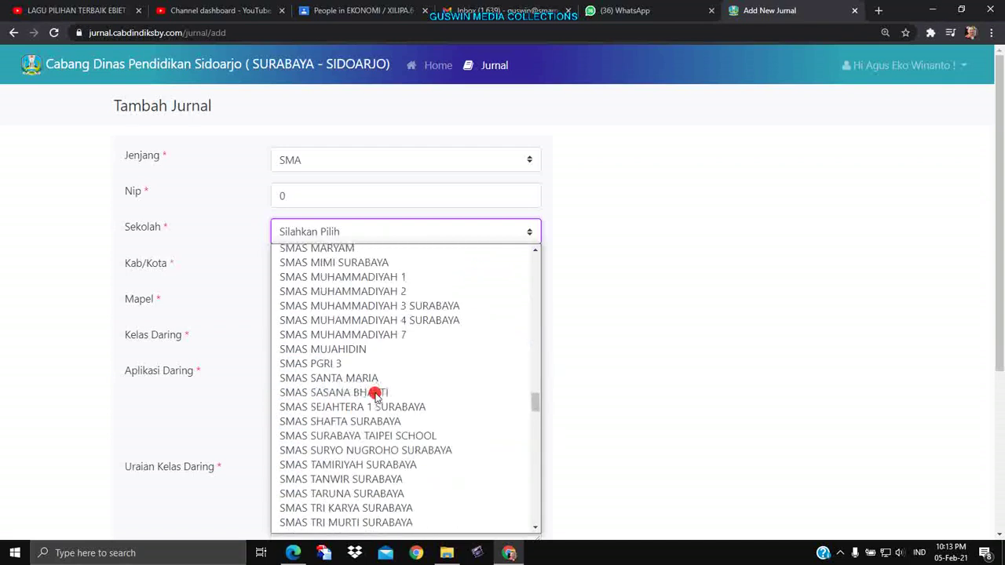
scroll(375, 398, up, 12)
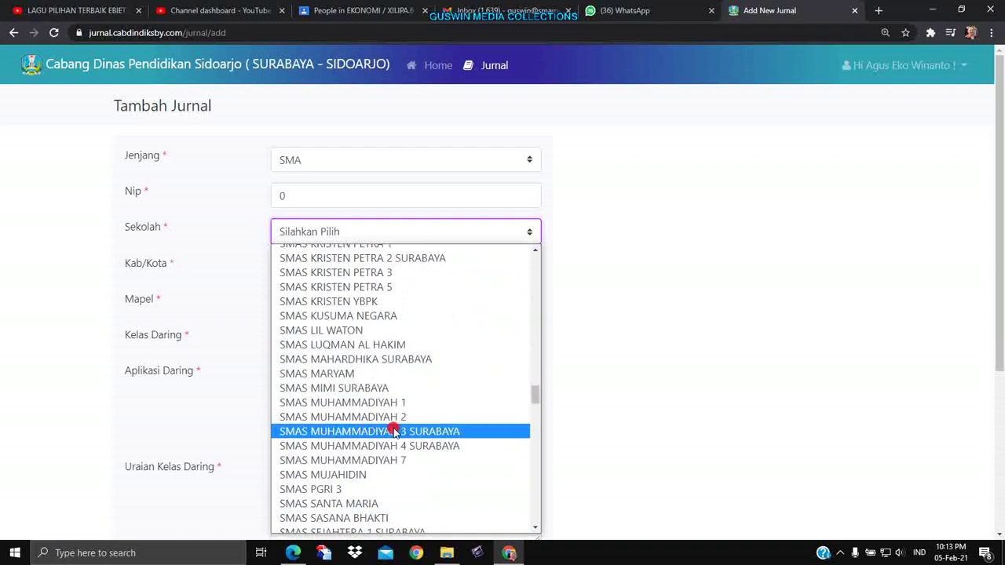
click(385, 416)
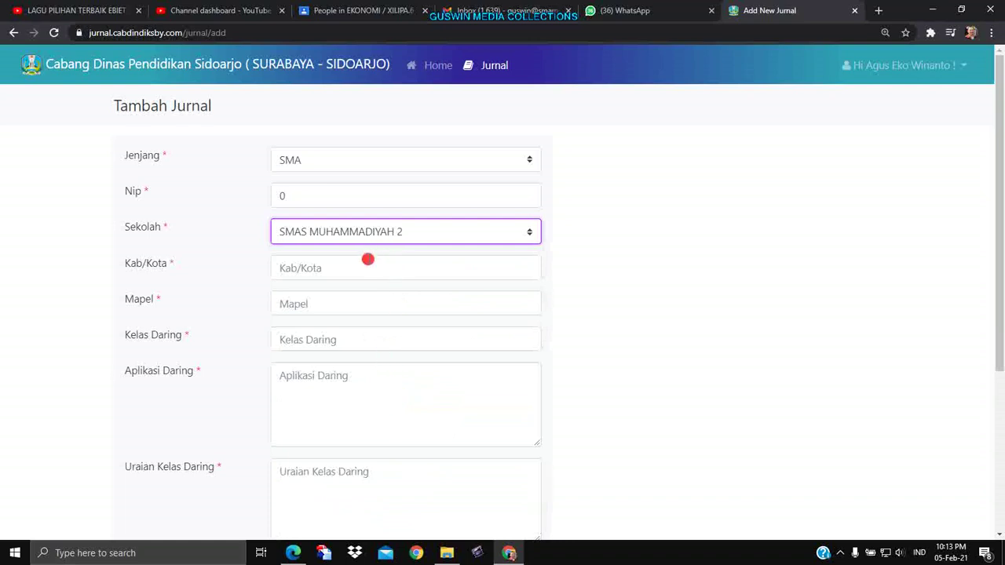
Fill in Kab/Kota as Kota Surabaya, Mapel as Ekonomi and Kelas Daring as XII IPS 1.
click(346, 273)
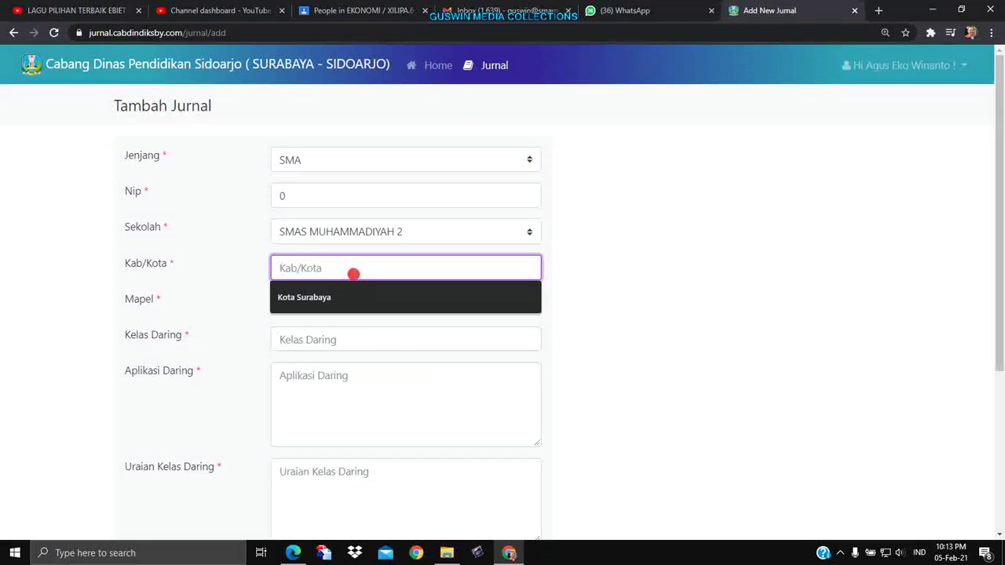
click(307, 303)
click(322, 310)
click(300, 336)
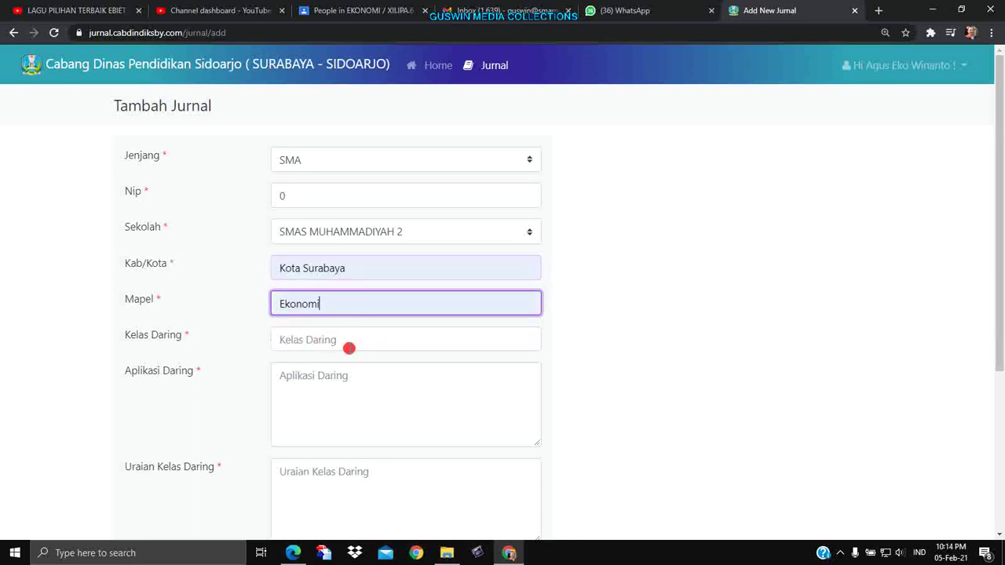
click(338, 340)
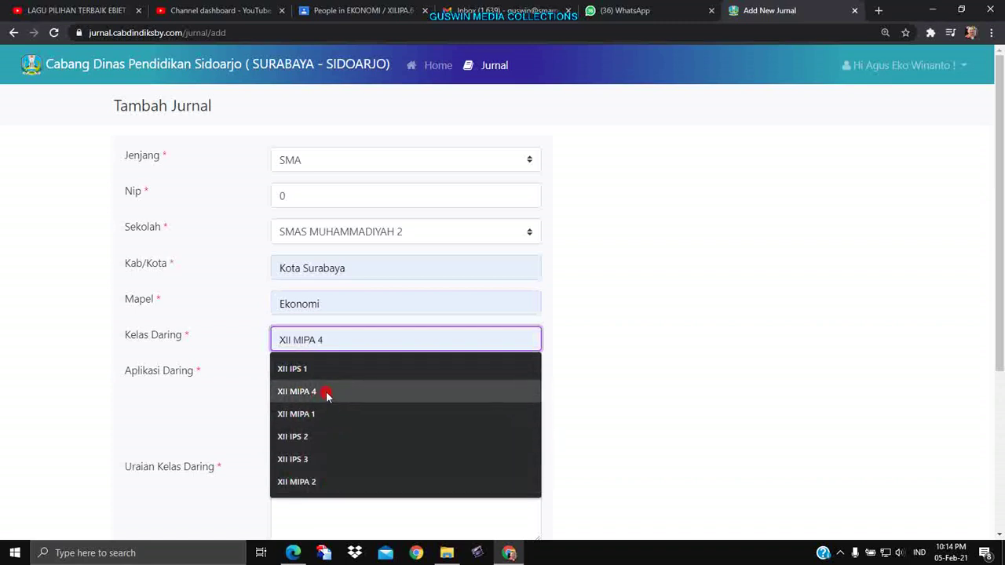
click(316, 368)
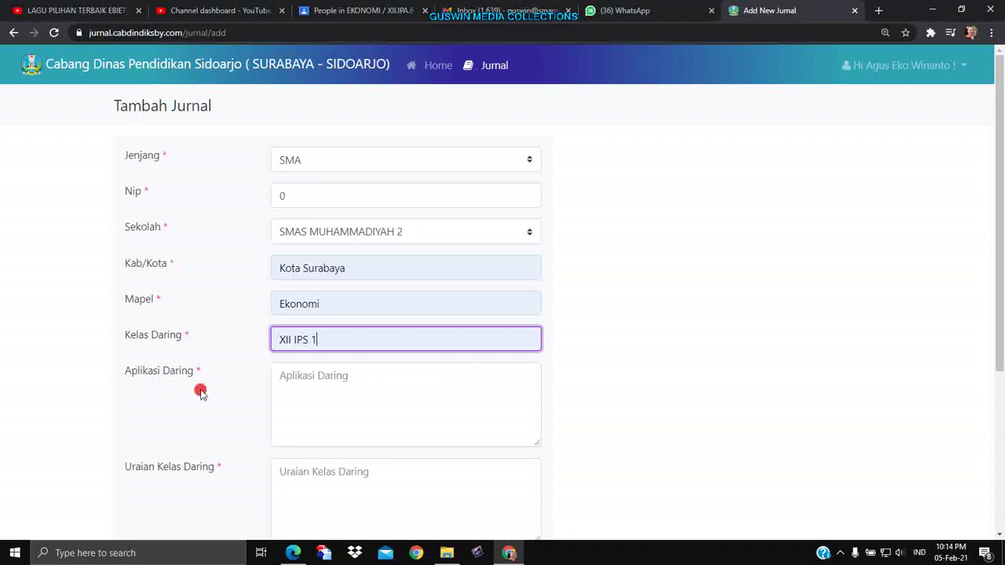
Enter the placeholder text "edit" in both Aplikasi Daring and Uraian Kelas Daring.
click(328, 390)
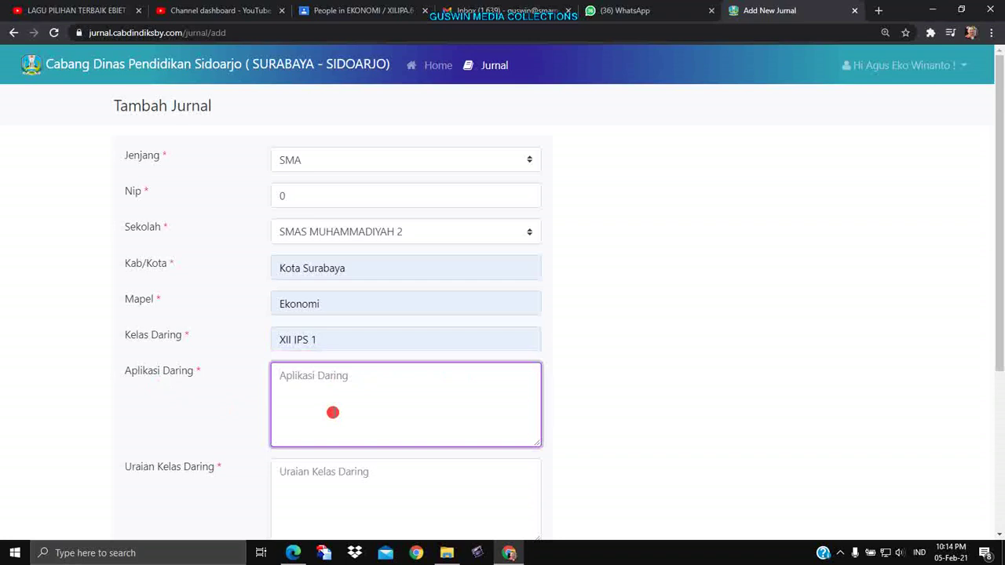
text(edit)
scroll(333, 412, down, 3)
click(338, 293)
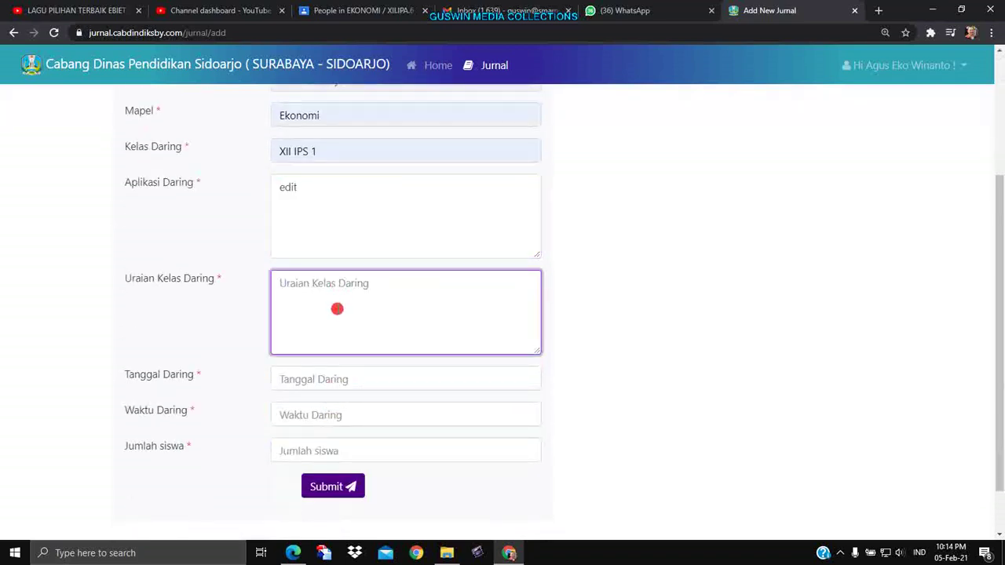
text(edit)
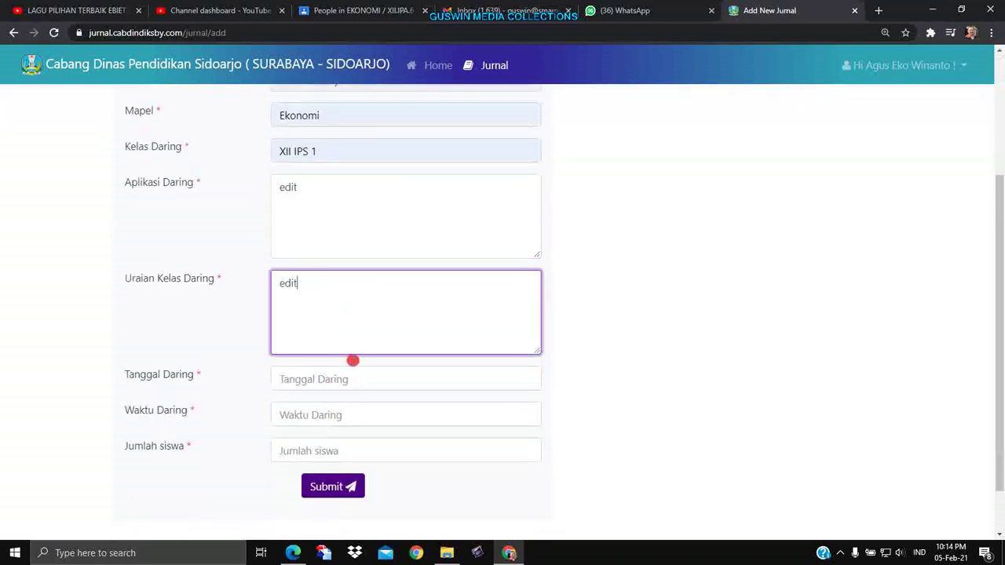
Set Tanggal Daring to 05-02-2021 and Waktu Daring to 08:00 - 10:00 in the new journal entry.
click(357, 384)
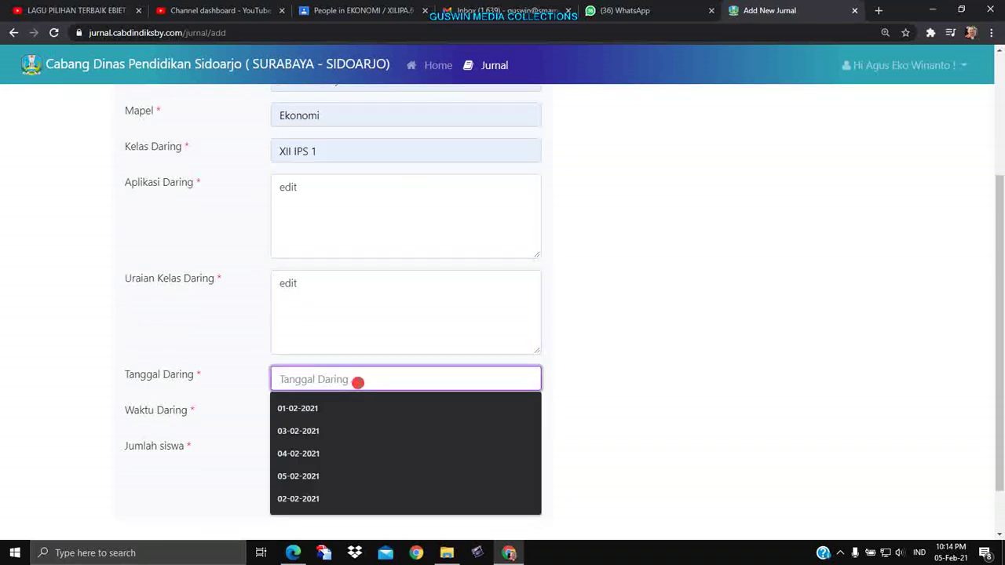
click(285, 477)
drag(336, 381, 252, 383)
click(321, 415)
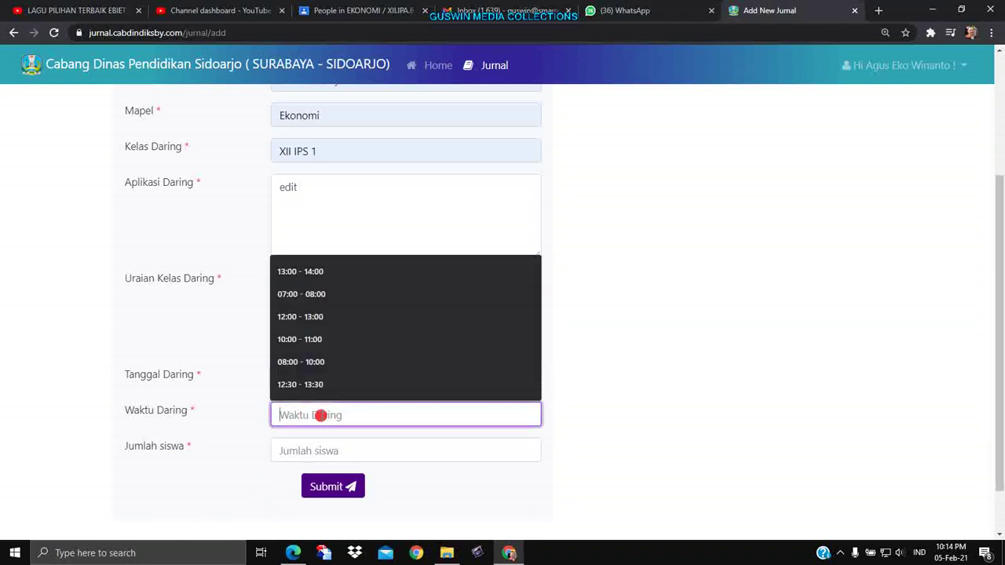
click(310, 363)
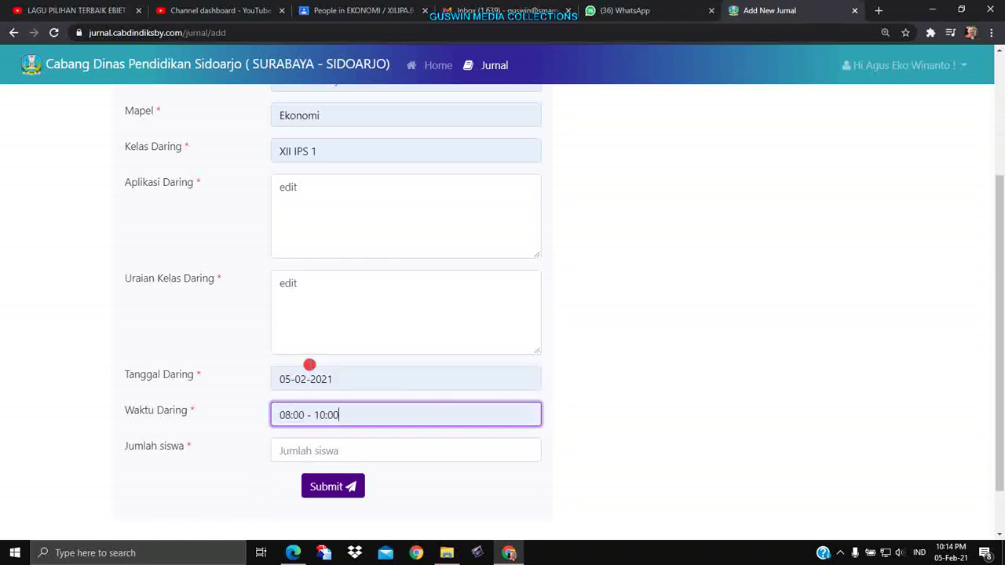
Set Jumlah siswa to 24 and submit the new journal entry.
click(344, 446)
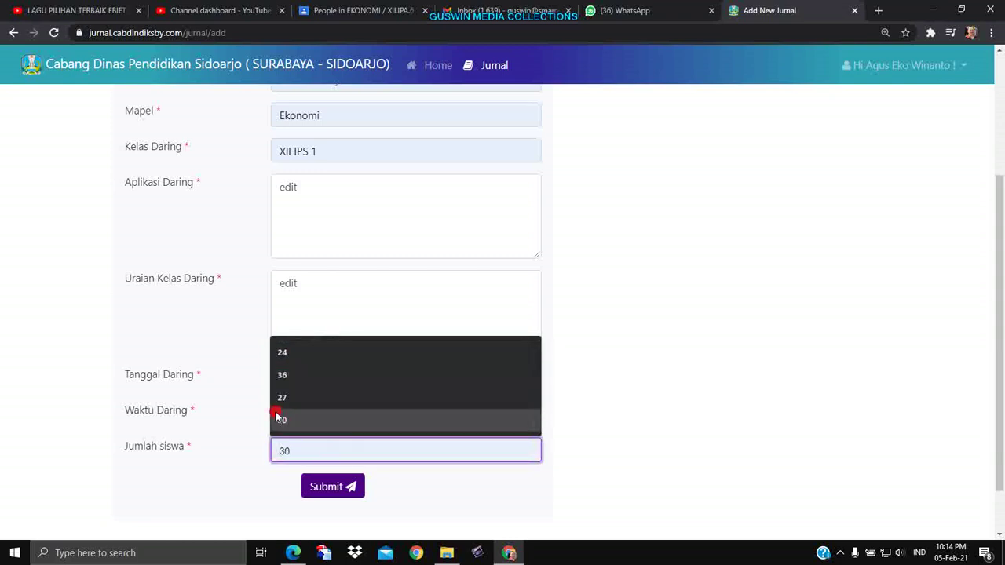
click(251, 485)
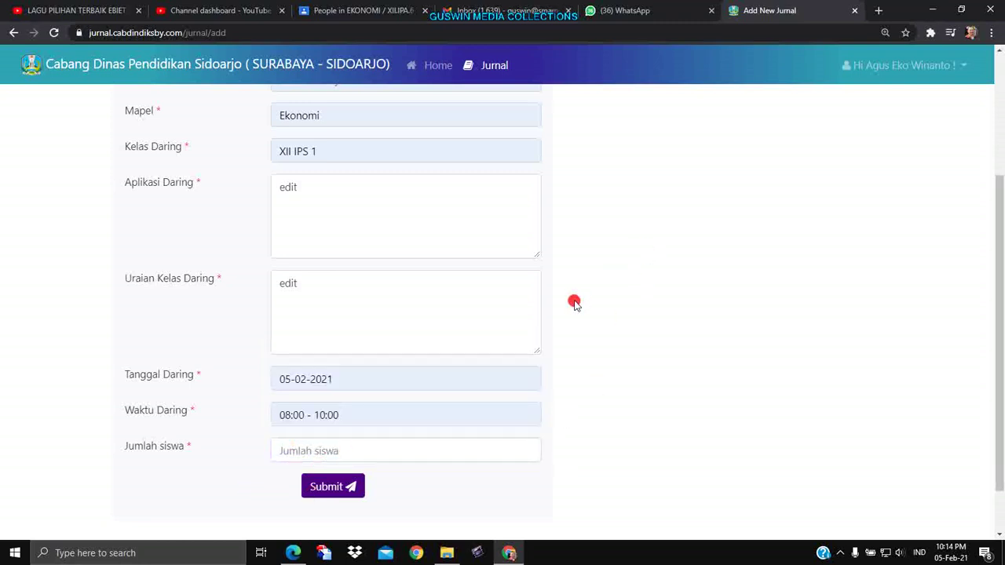
scroll(574, 303, up, 3)
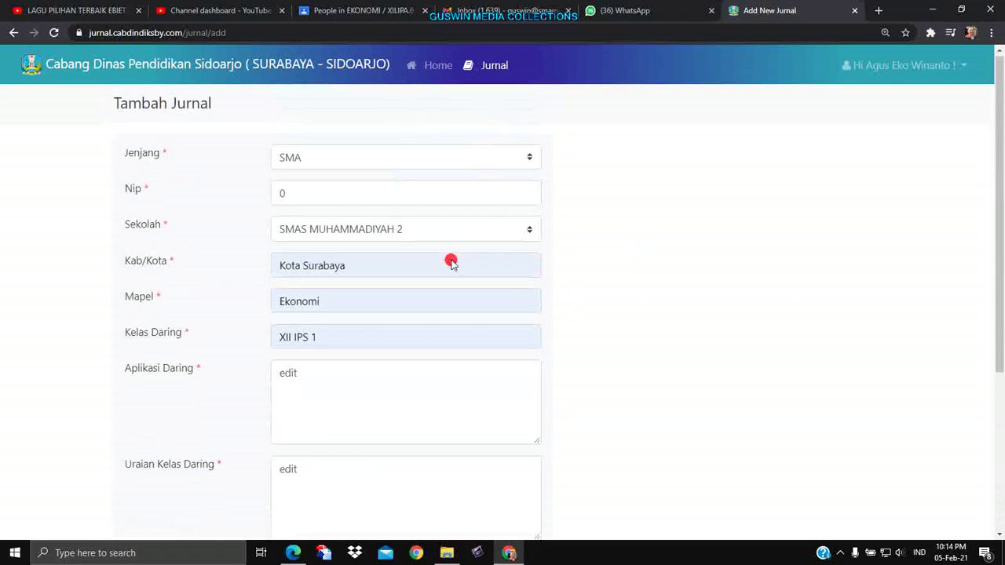
scroll(440, 298, down, 3)
click(316, 428)
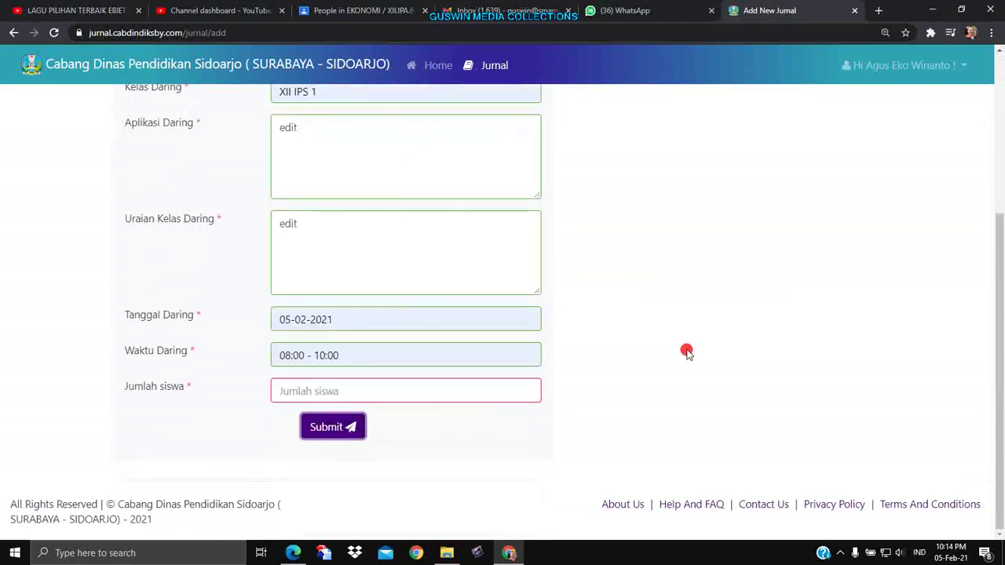
click(386, 398)
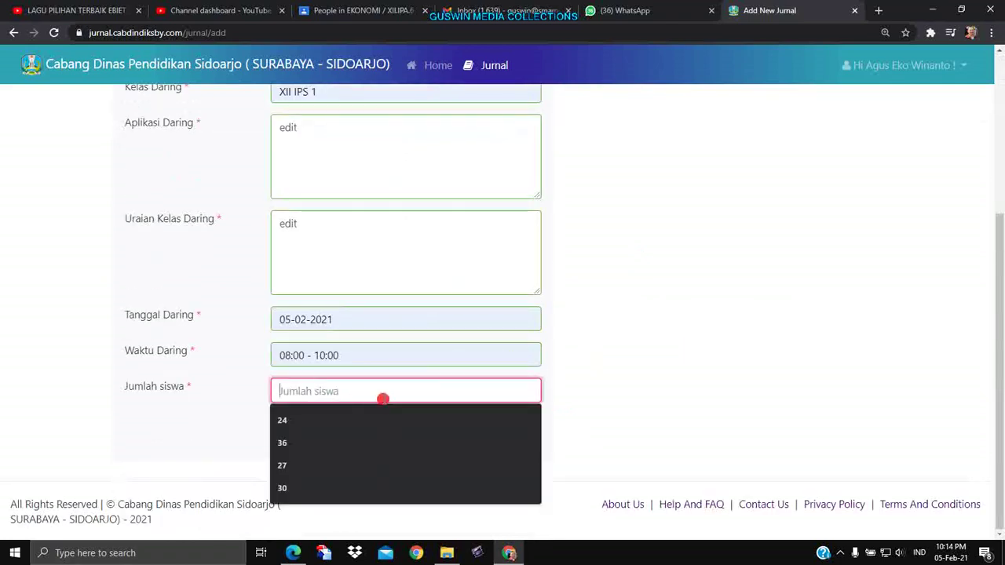
click(307, 417)
scroll(495, 314, up, 3)
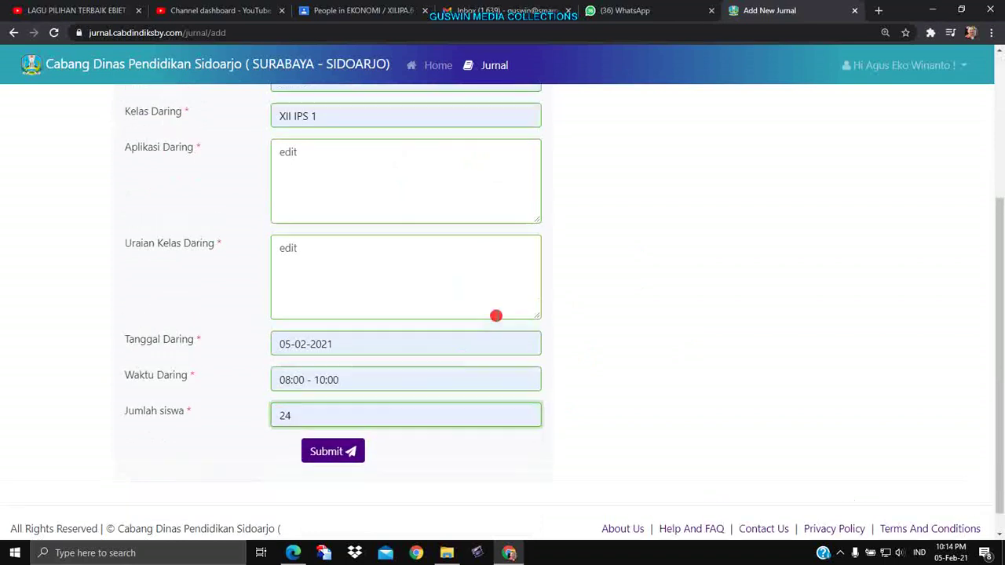
scroll(495, 314, down, 3)
click(340, 437)
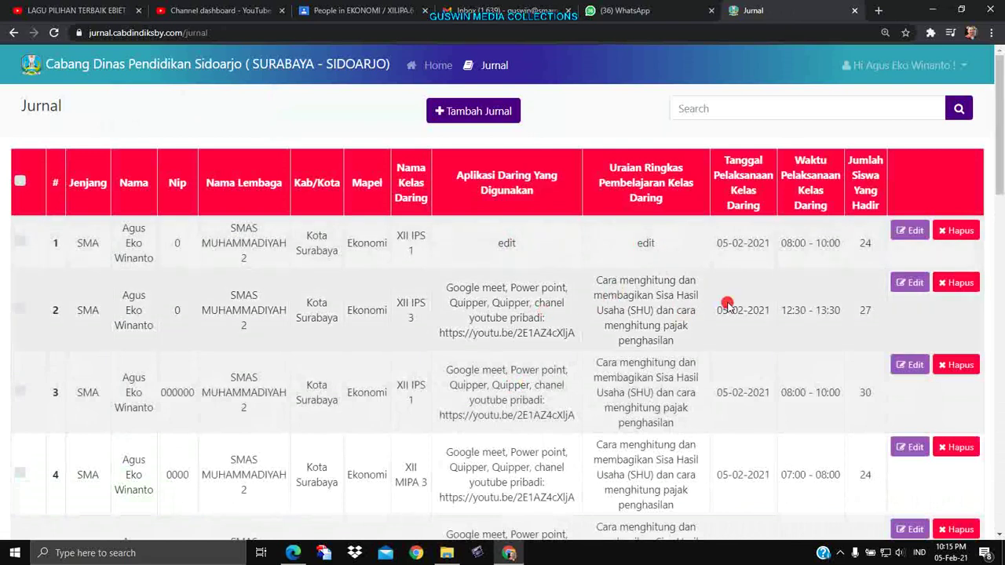
Replace the new entry's Aplikasi Daring placeholder with the Google meet, Power point, Quipper text copied from the XII IPS 3 entry, and save the update.
drag(445, 290, 578, 333)
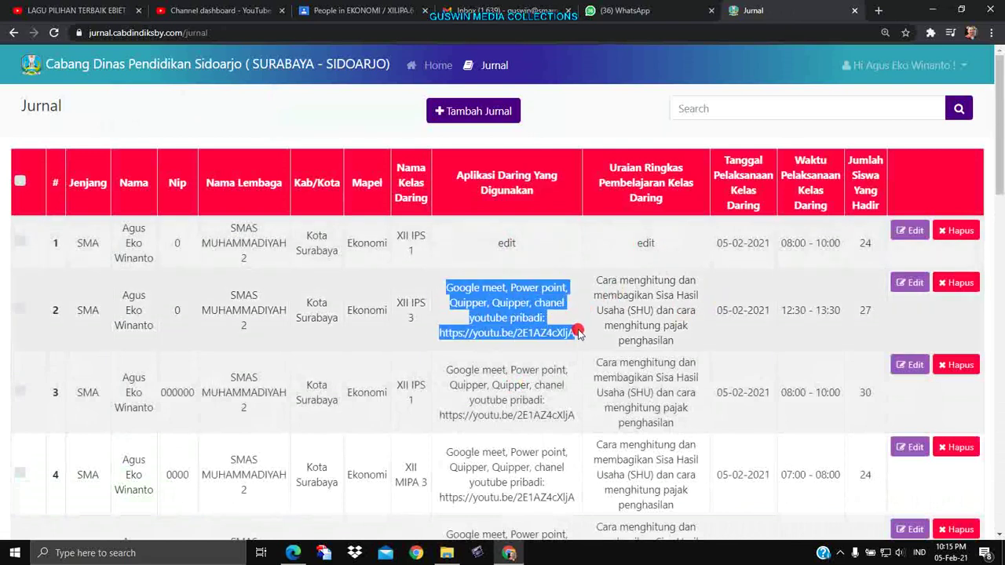
right_click(534, 310)
click(557, 321)
click(909, 230)
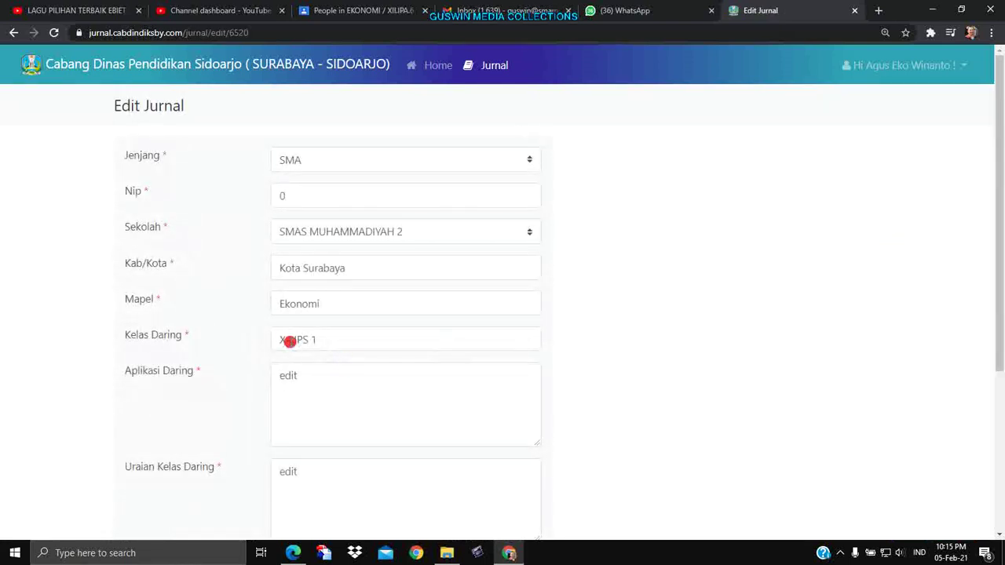
drag(272, 375, 362, 390)
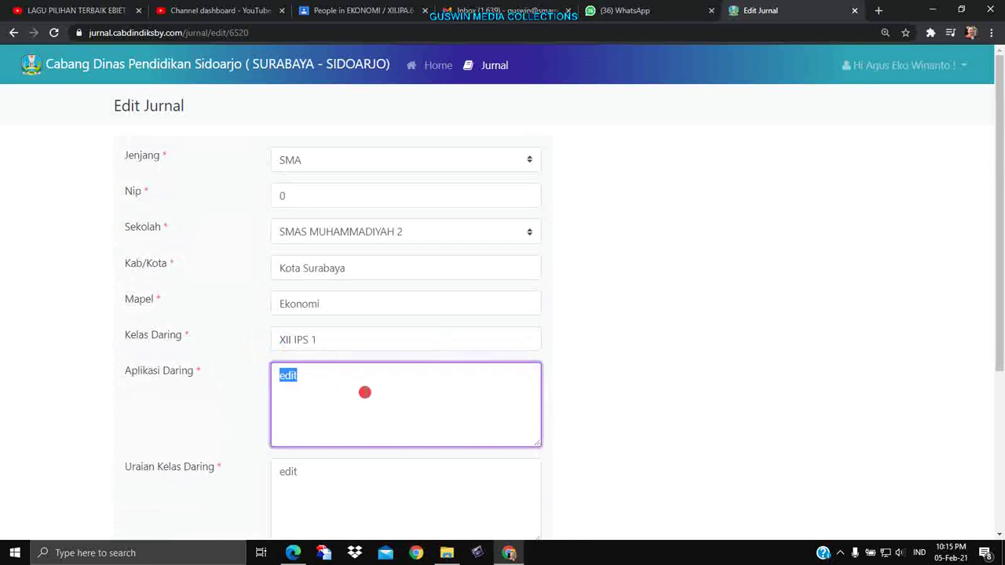
key(ctrl+v)
scroll(377, 416, down, 3)
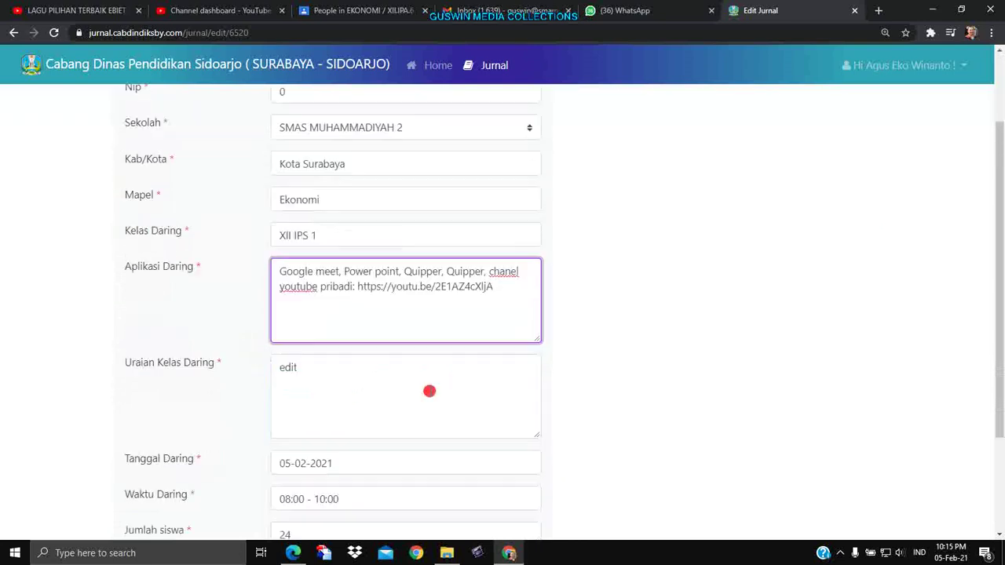
click(330, 427)
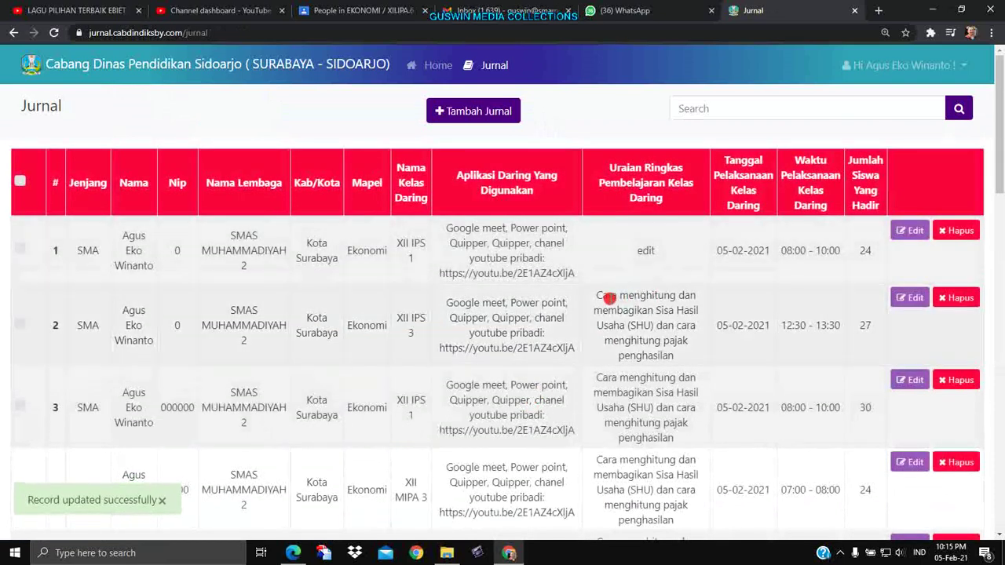
Replace the new entry's Uraian Kelas Daring placeholder with the Sisa Hasil Usaha (SHU) description copied from the second entry, and save the update.
drag(595, 296, 704, 366)
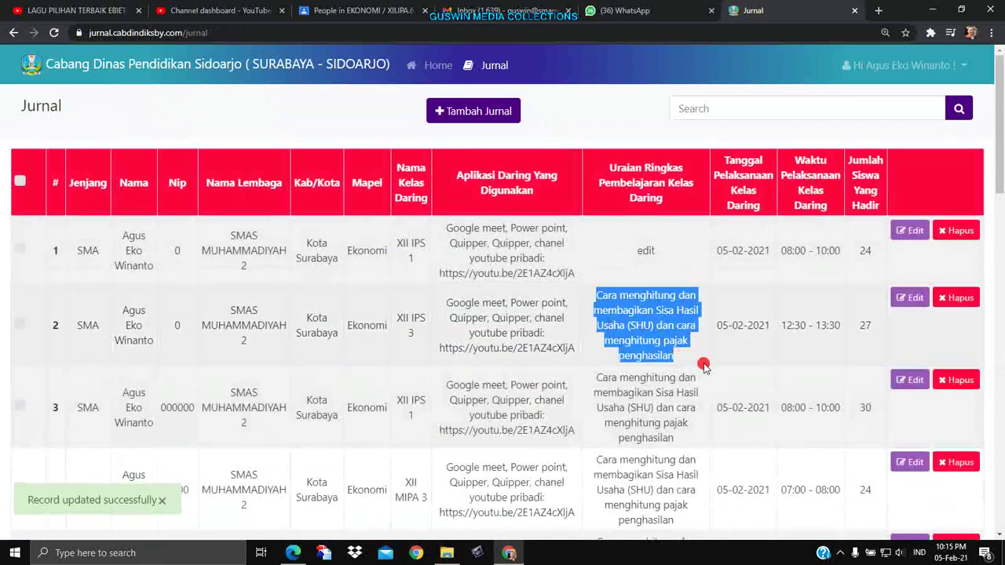
click(908, 232)
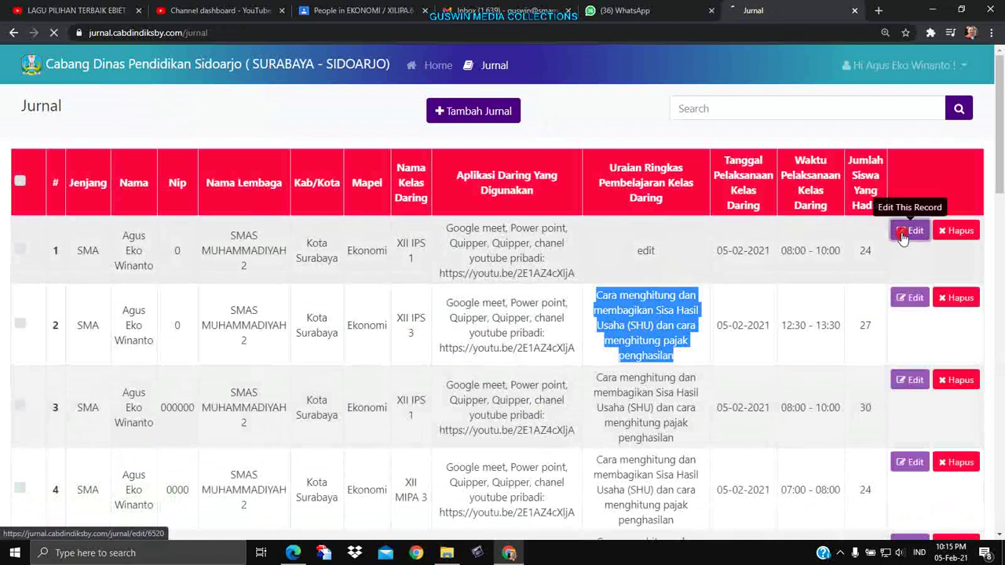
scroll(359, 433, down, 1)
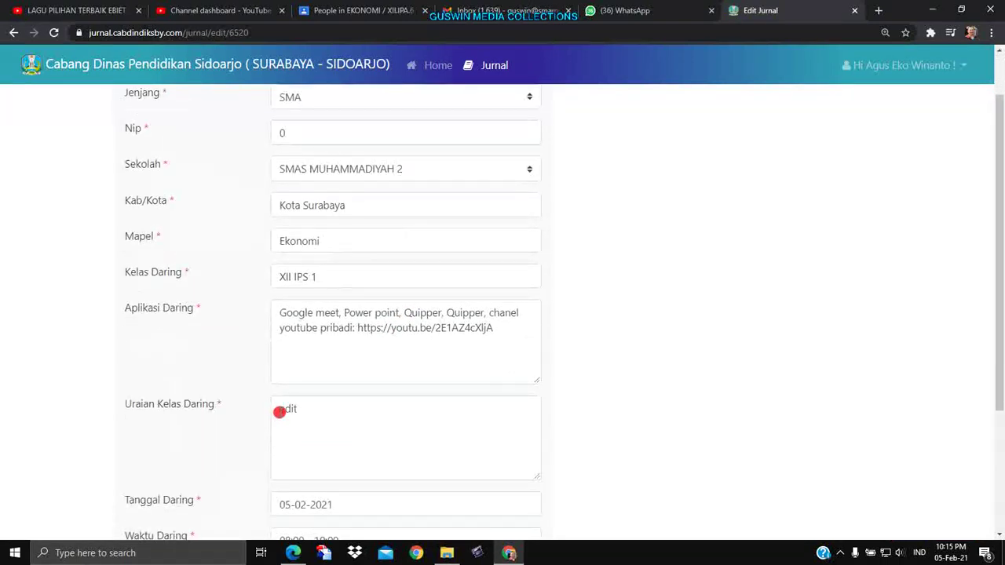
drag(280, 412, 338, 409)
key(ctrl+v)
scroll(348, 414, down, 3)
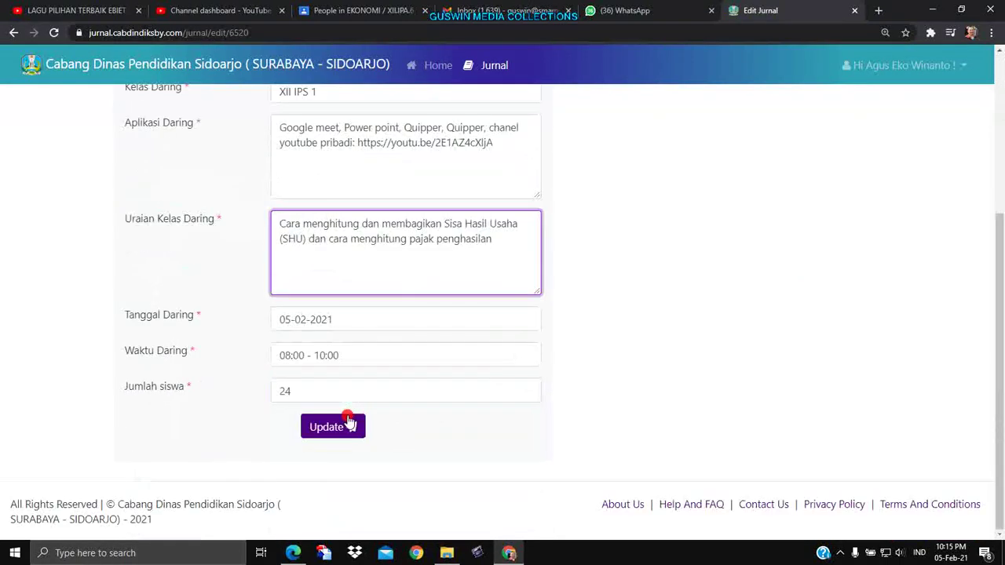
click(345, 424)
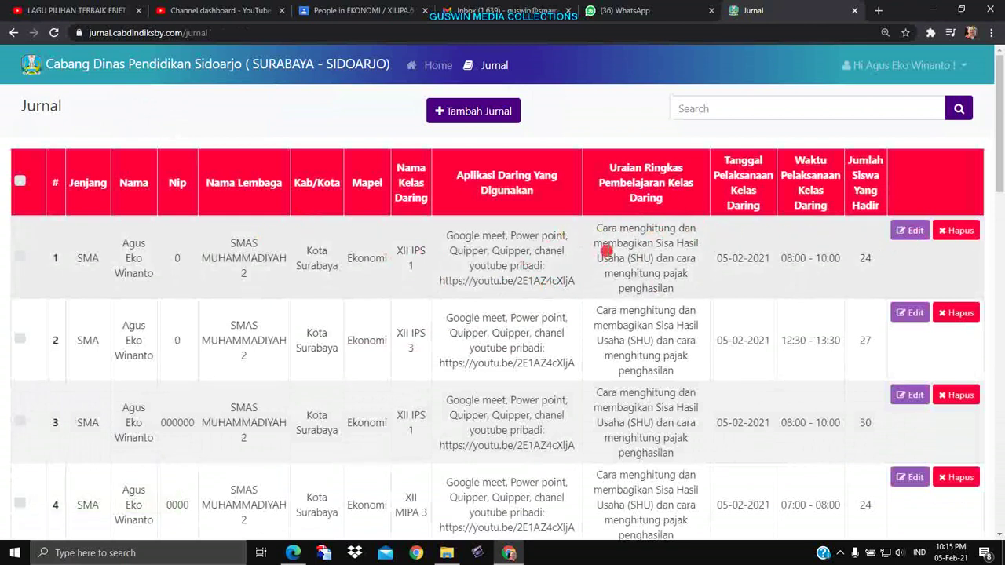
Delete the newly added XII IPS 1 entry with 24 students from the journal list.
click(945, 234)
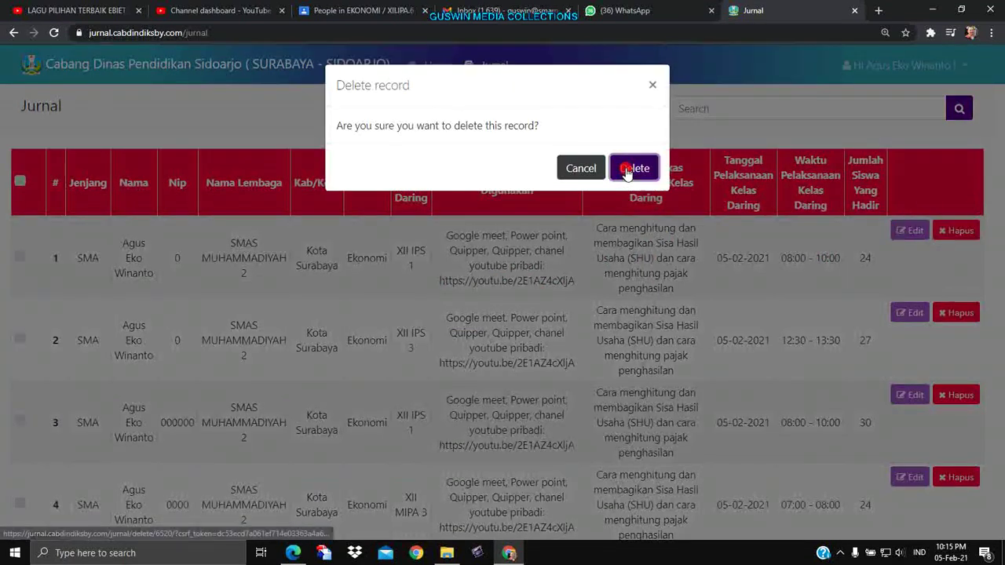
click(636, 168)
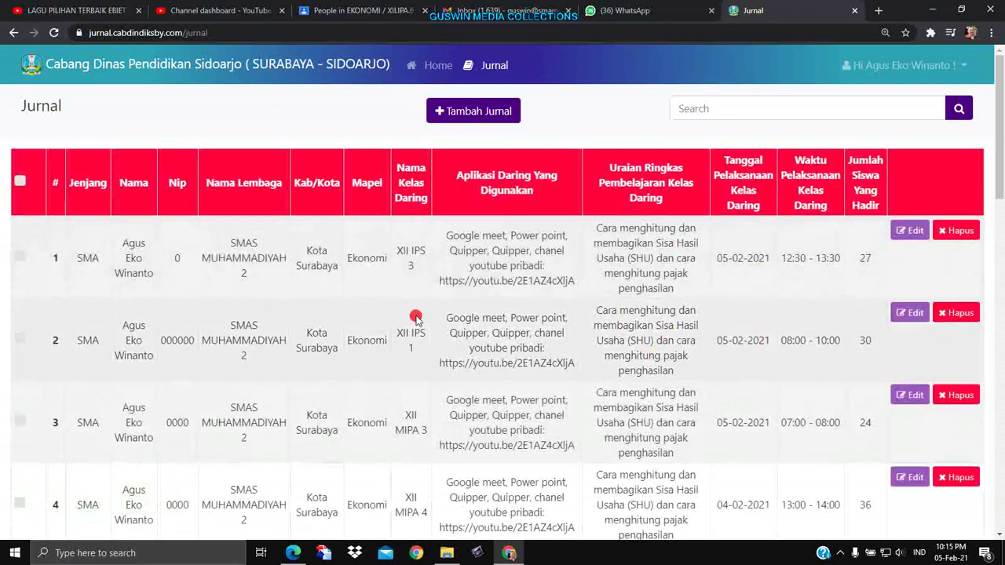
Download the journal as an Excel file, open it in Excel and enable editing.
scroll(416, 319, down, 5)
scroll(447, 289, down, 5)
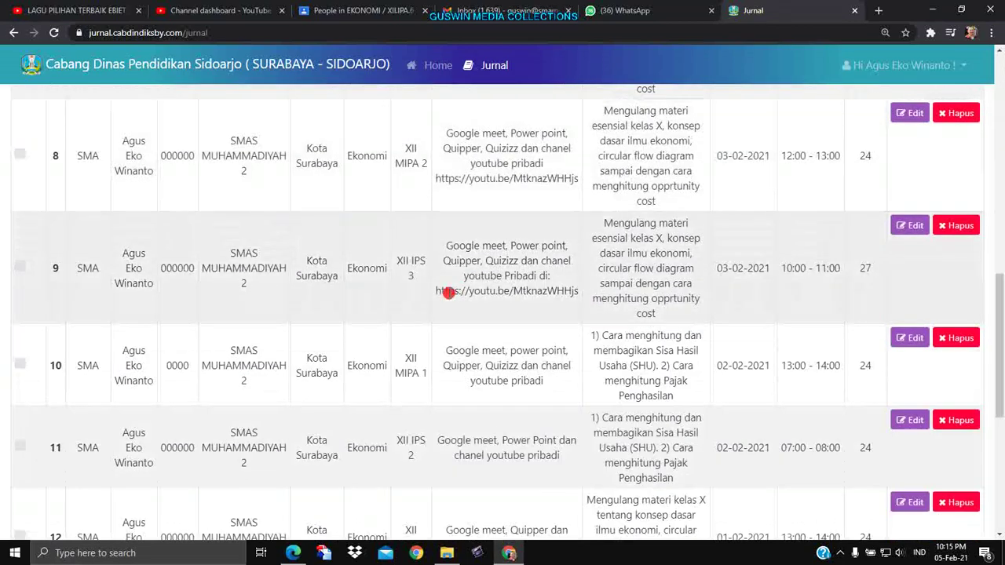
scroll(454, 292, down, 5)
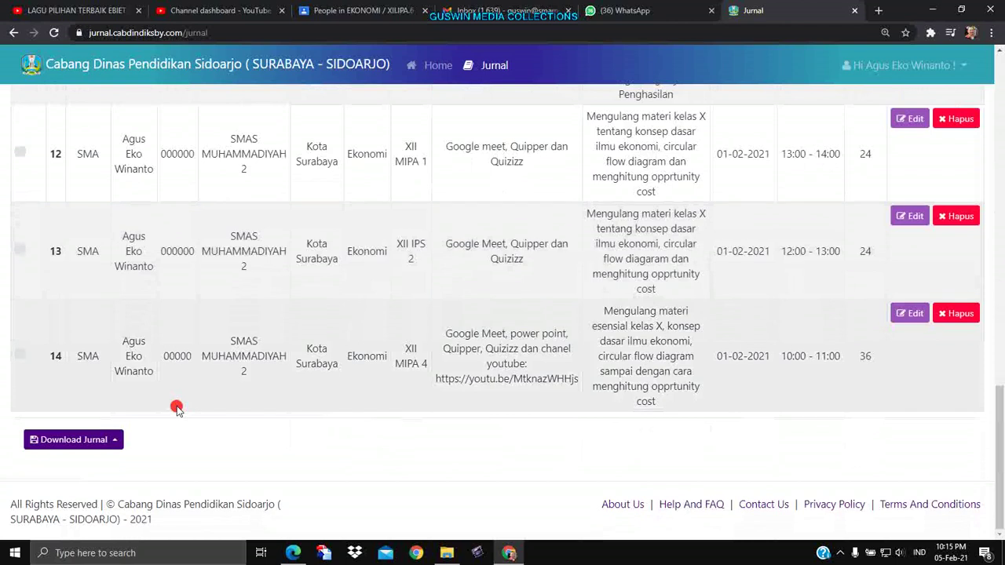
click(114, 441)
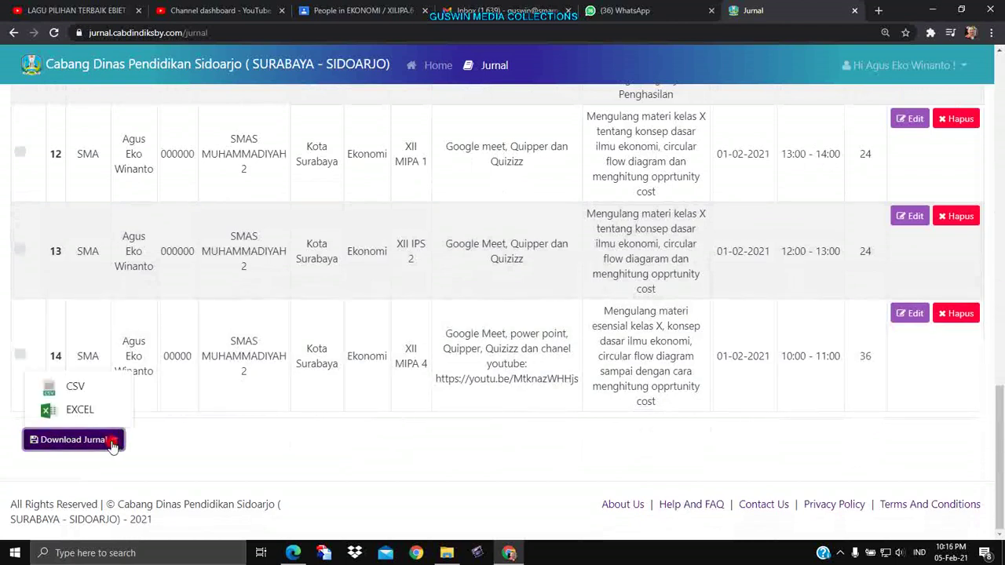
click(76, 411)
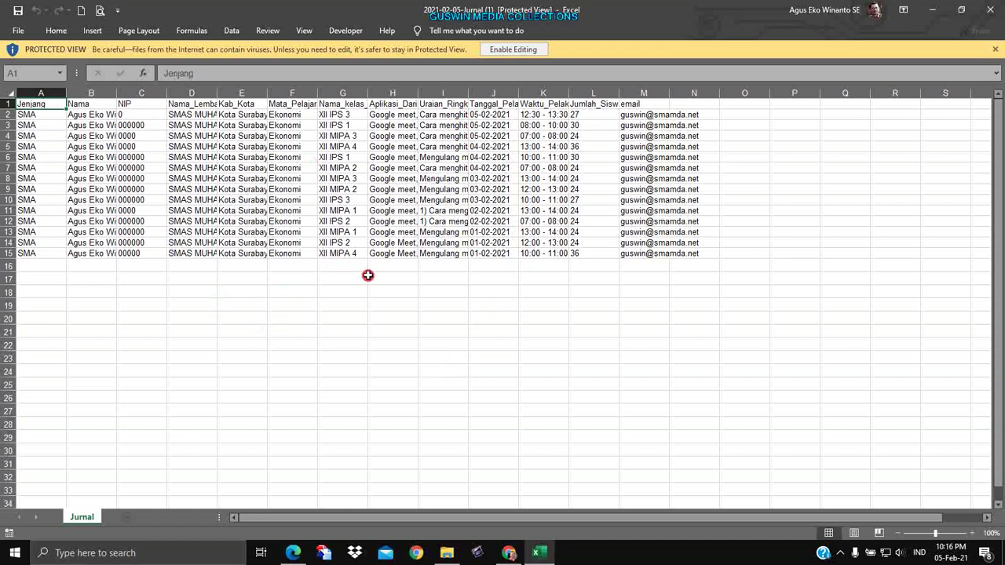
click(520, 50)
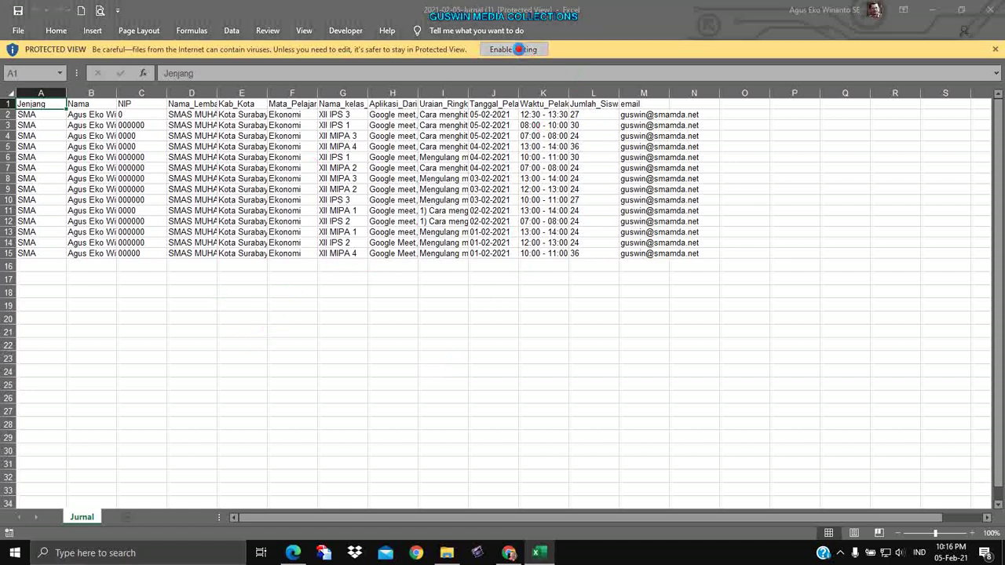
Widen the Nama_Lembaga column to fit the school name and the Uraian_Ringkas_Pembelajaran_kelas_Daring column to show more of the descriptions.
scroll(469, 296, up, 4)
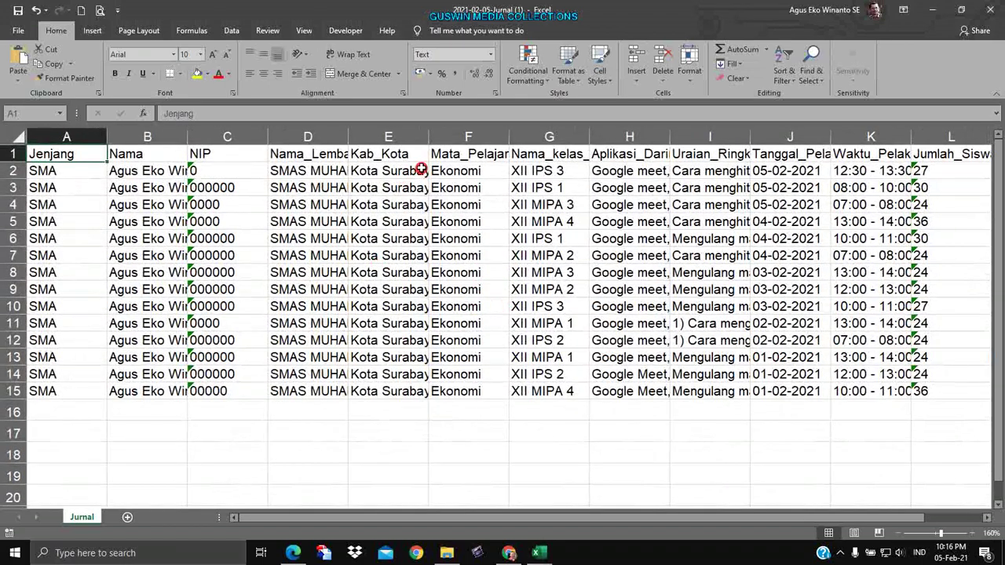
drag(350, 137, 434, 153)
scroll(588, 265, down, 3)
scroll(547, 266, down, 3)
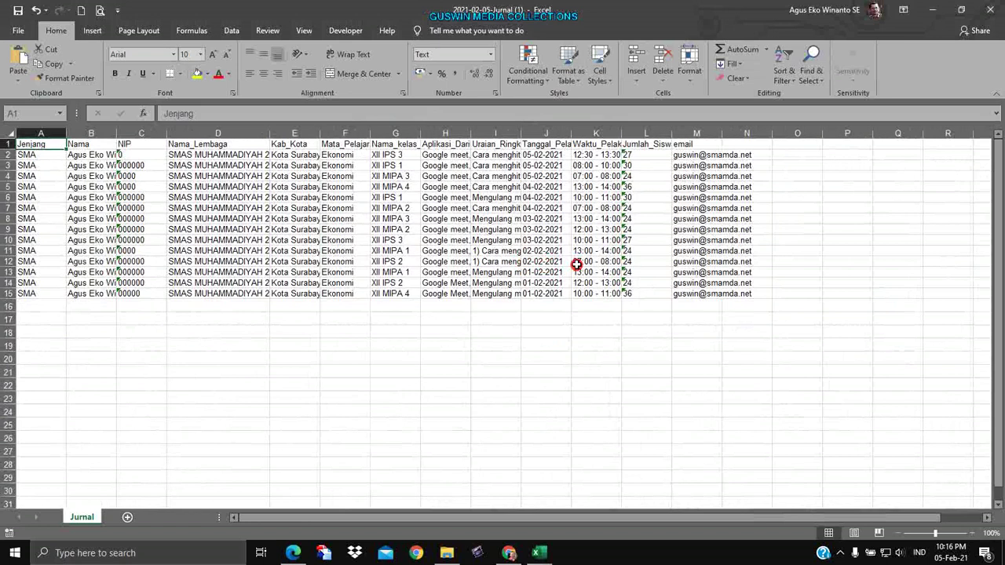
drag(519, 130, 659, 178)
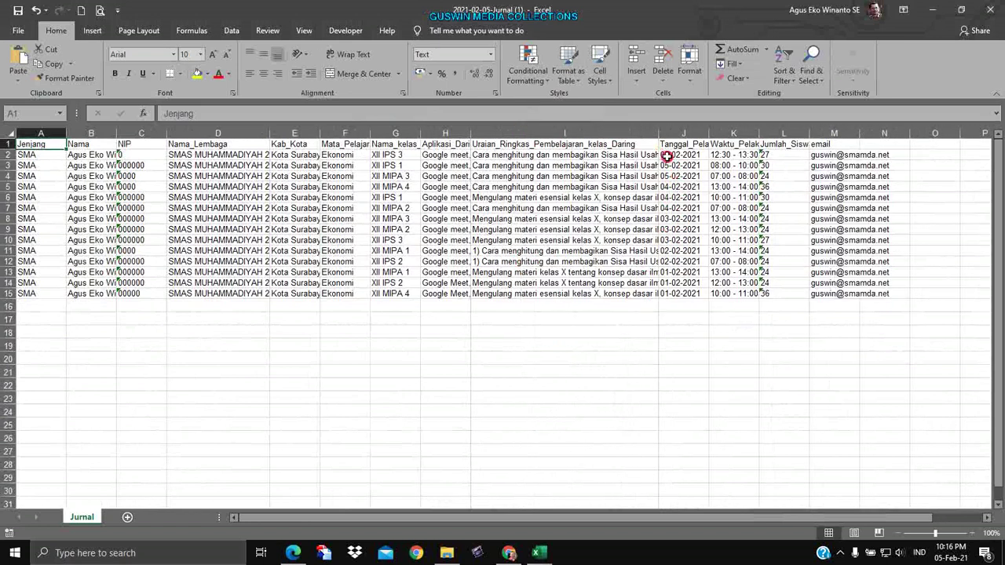
drag(661, 138, 716, 141)
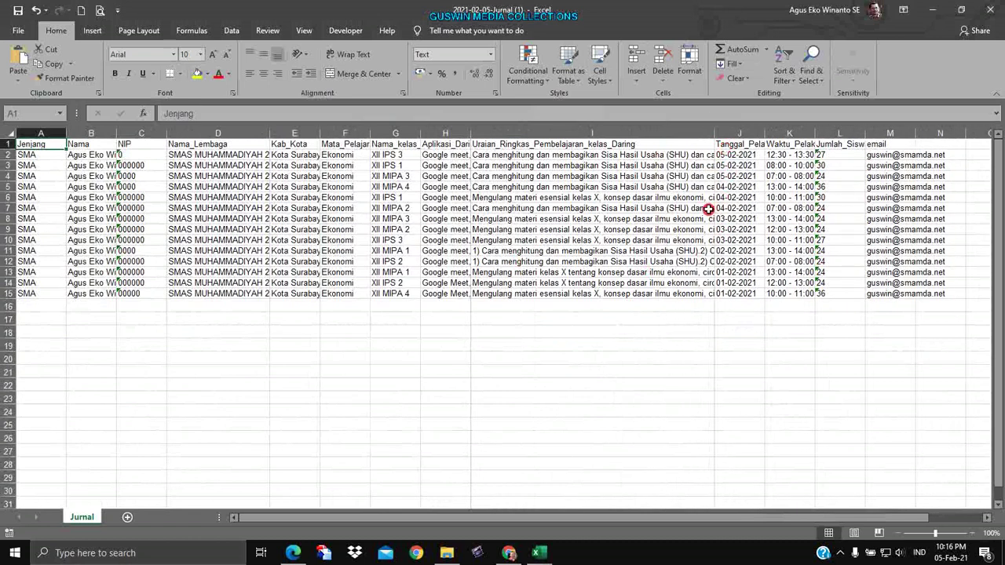
Wrap the text in the whole Uraian_Ringkas_Pembelajaran_kelas_Daring column.
click(522, 239)
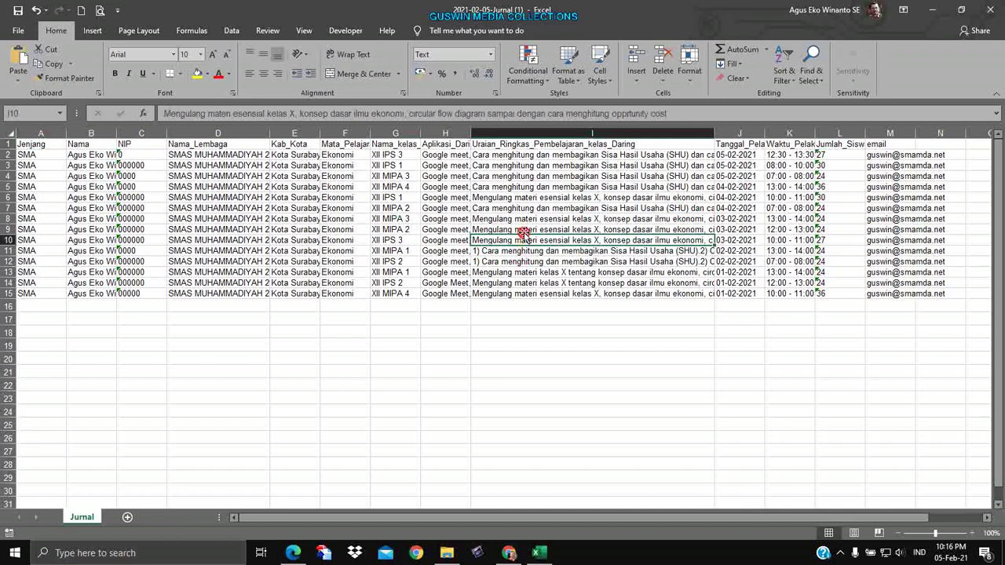
click(551, 139)
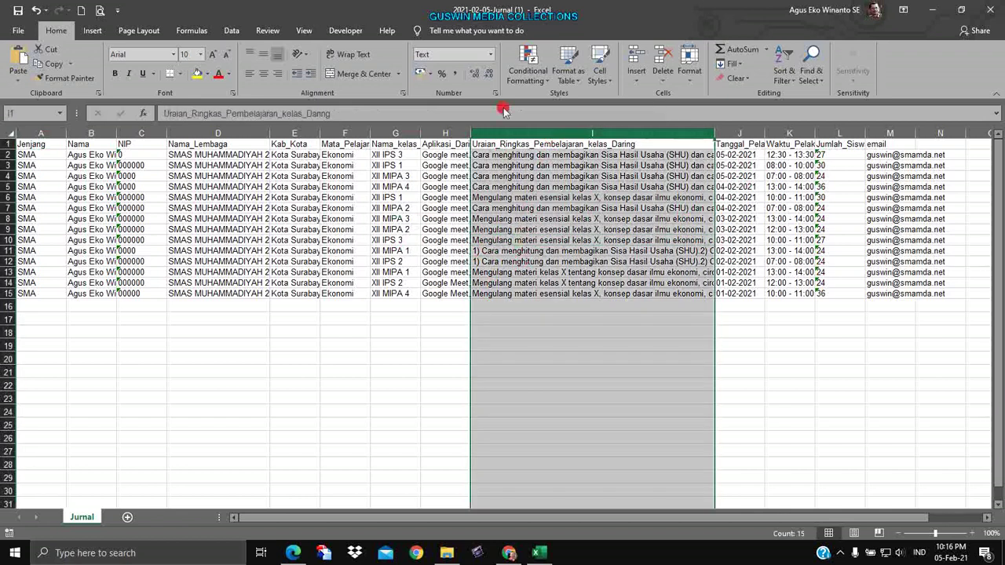
click(352, 54)
click(576, 242)
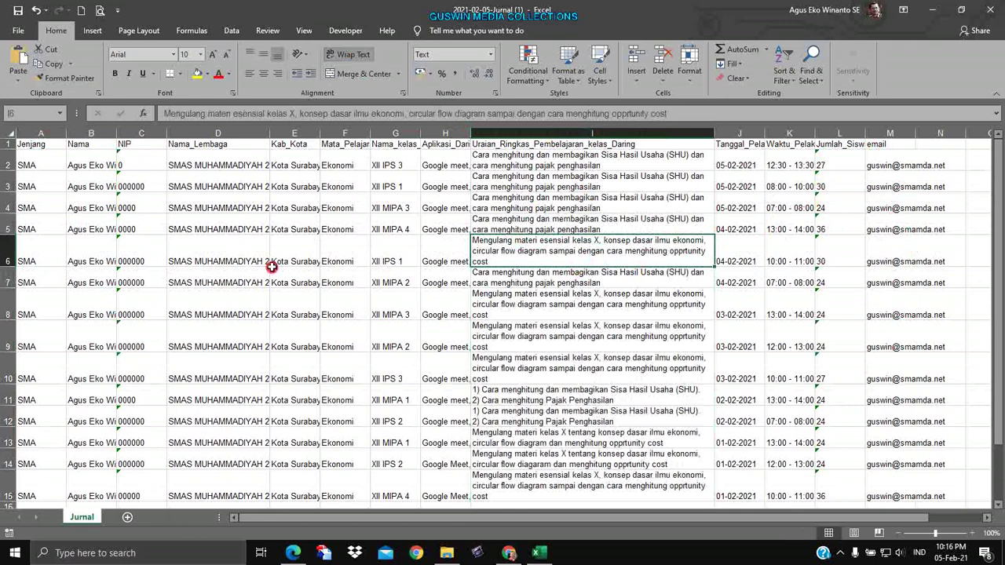
scroll(426, 359, down, 4)
scroll(423, 368, up, 4)
Switch back to the journal site in Chrome, reopen the Jurnal list and look over its entries.
click(509, 552)
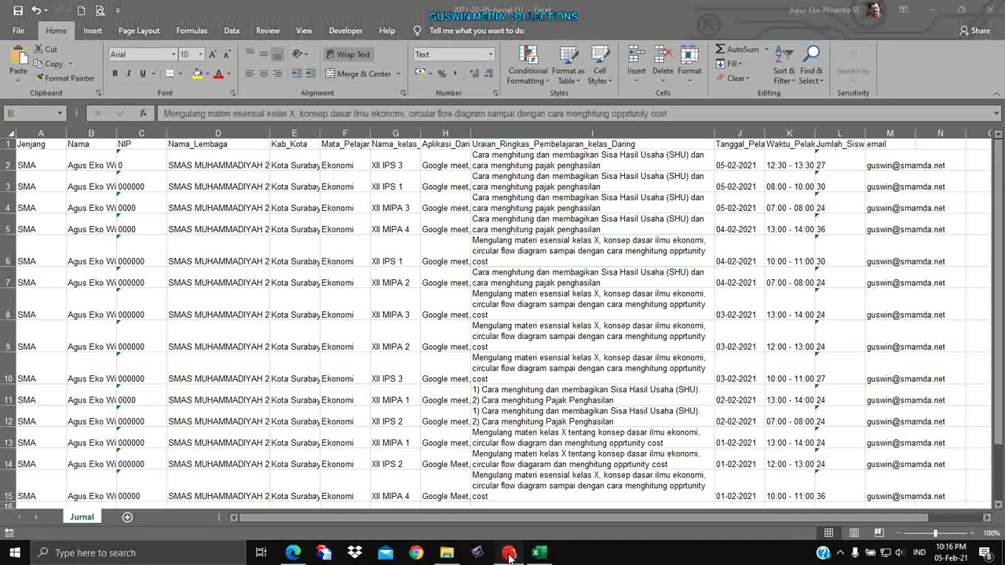
scroll(562, 471, up, 5)
scroll(557, 455, up, 4)
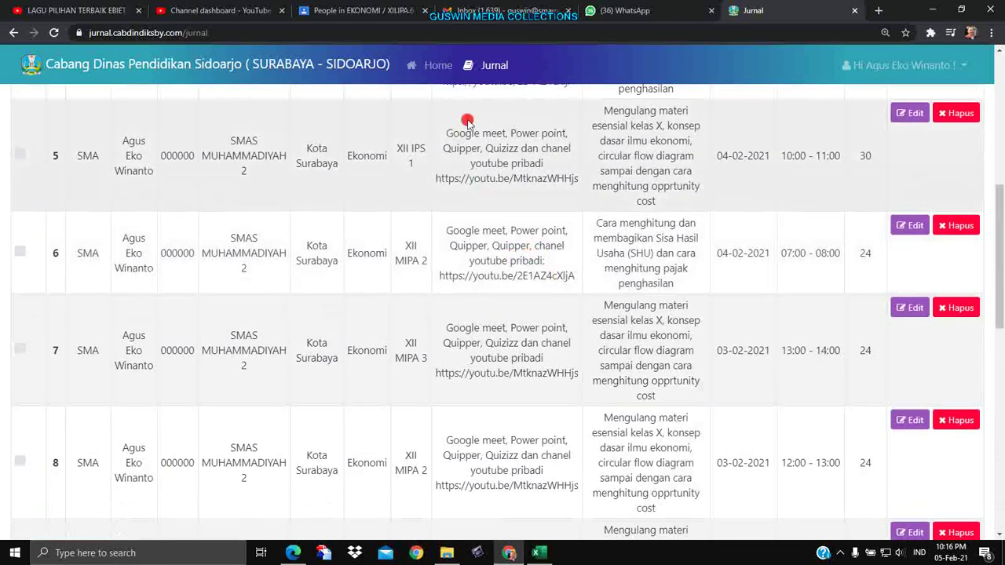
click(494, 68)
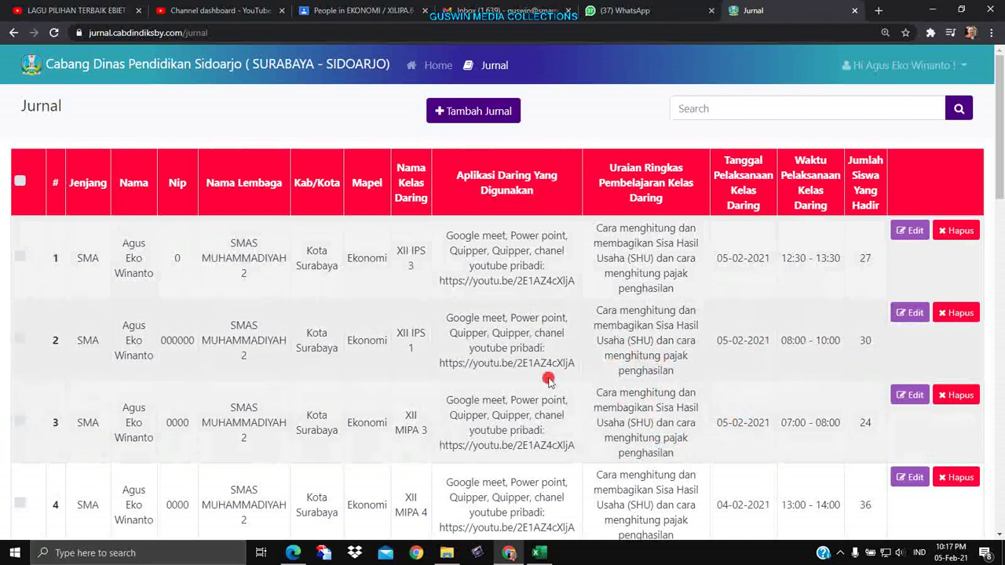
scroll(686, 387, down, 3)
scroll(589, 390, down, 2)
scroll(589, 390, up, 5)
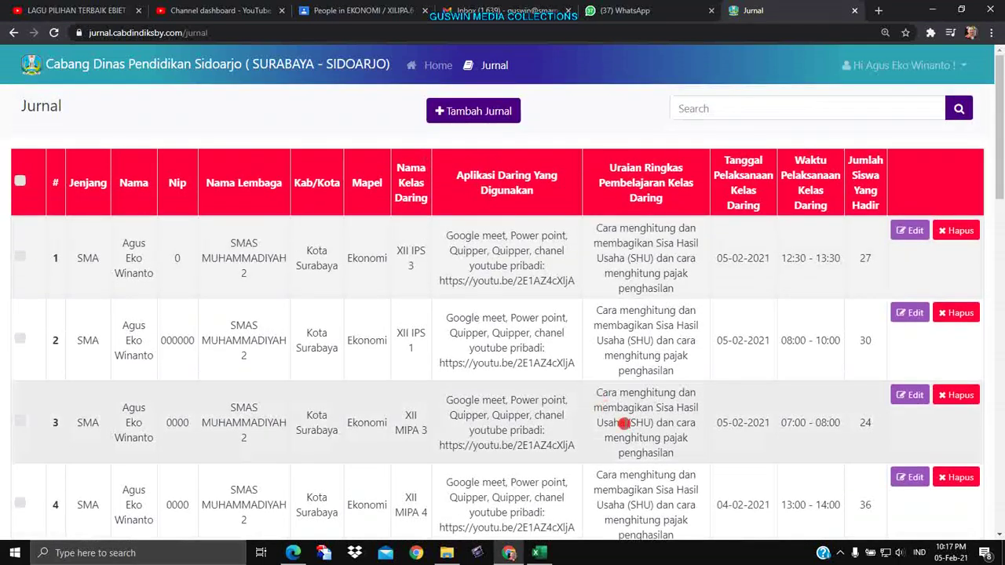